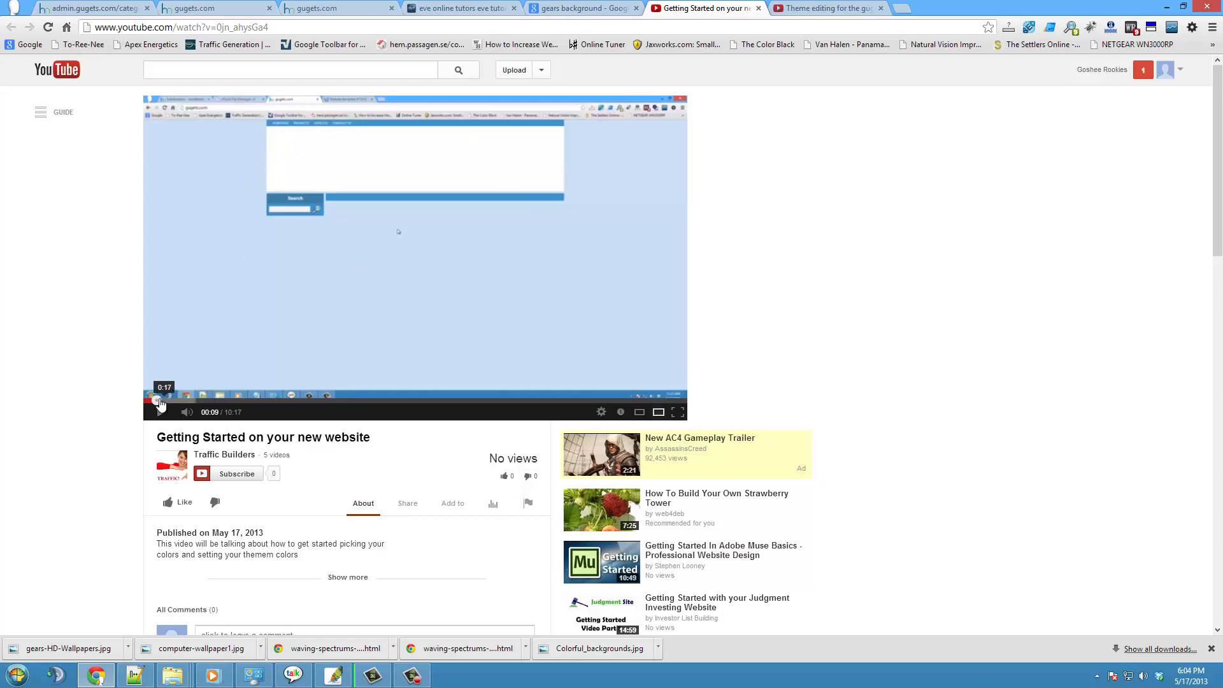
Skip ahead in the video "Getting Started on your new website", pause it and copy its embed HTML
left_click_drag(158, 400, 237, 401)
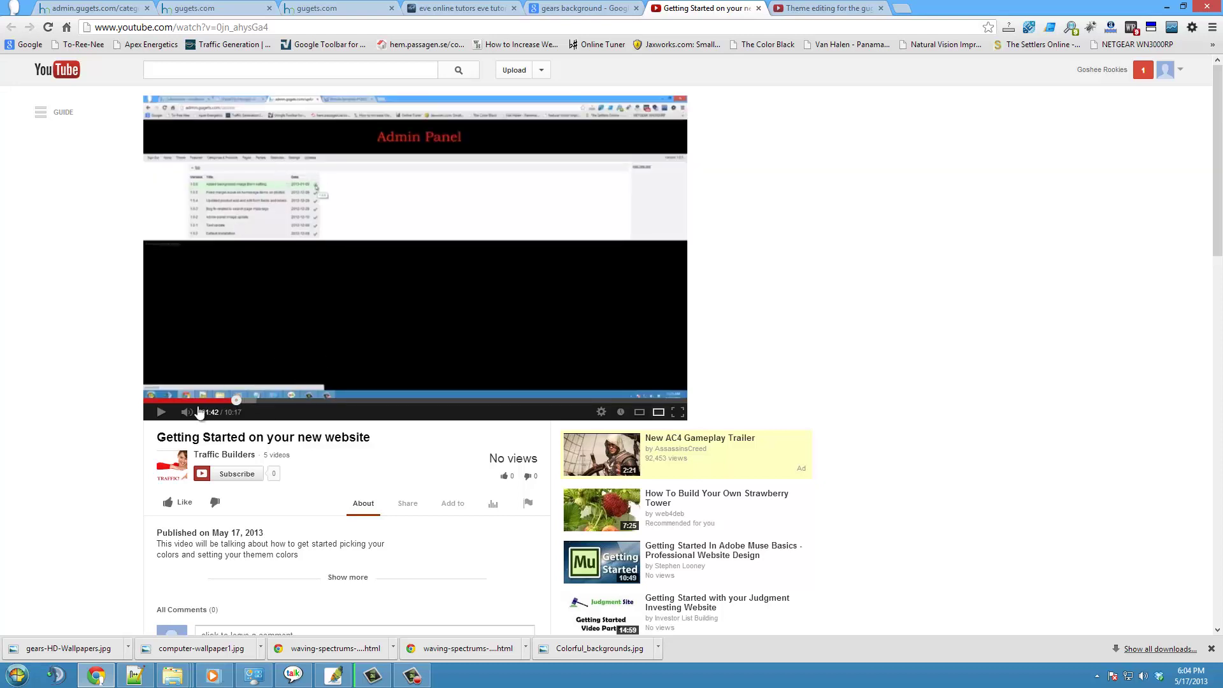
left_click(163, 415)
left_click(299, 309)
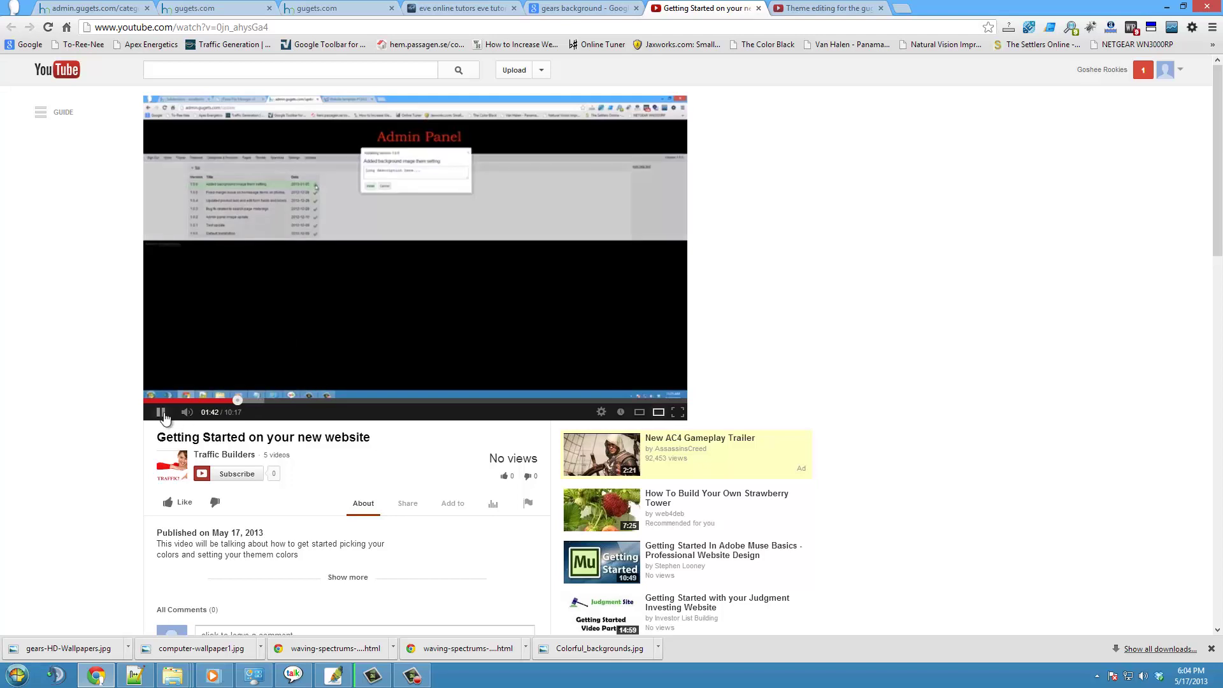
right_click(338, 261)
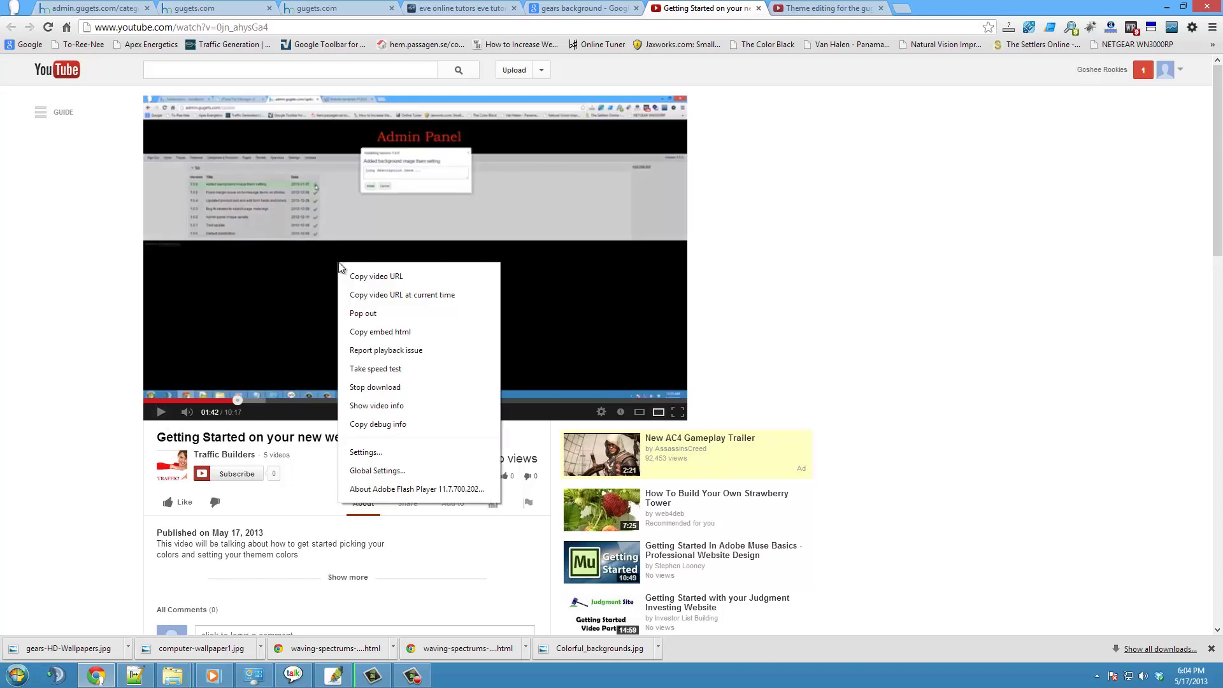
left_click(391, 336)
In the gugets.com admin panel, add a top-level category named "Getting Started" and open it for editing
left_click(113, 14)
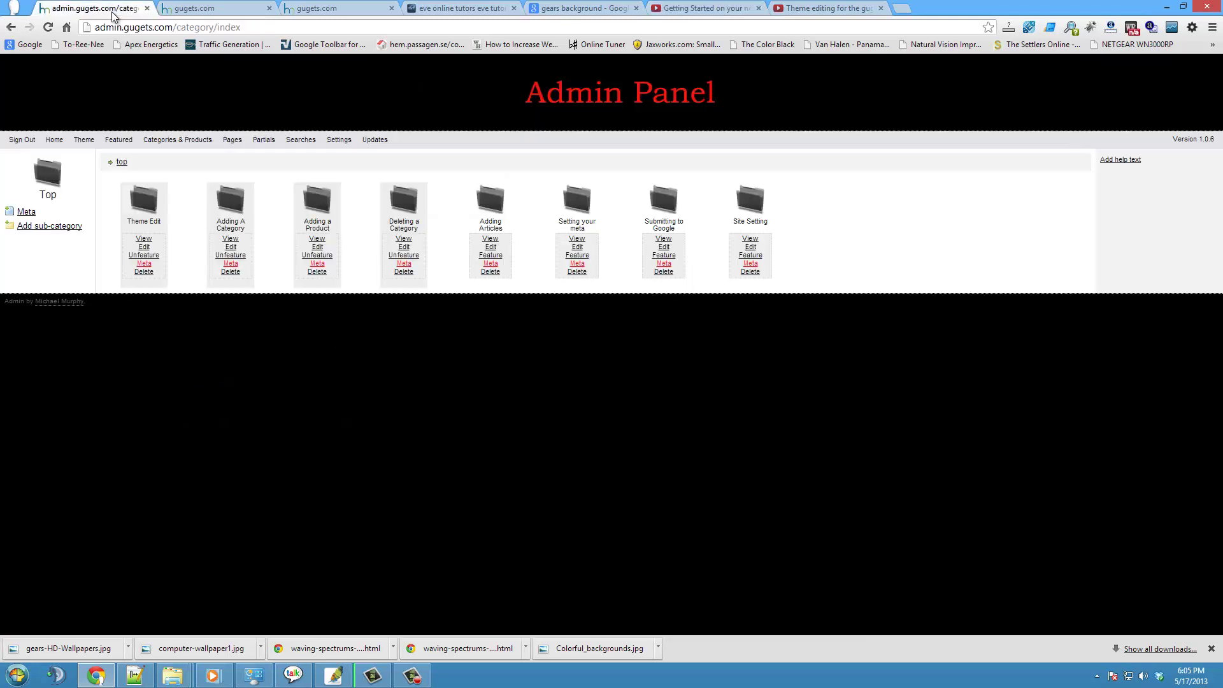
left_click(70, 227)
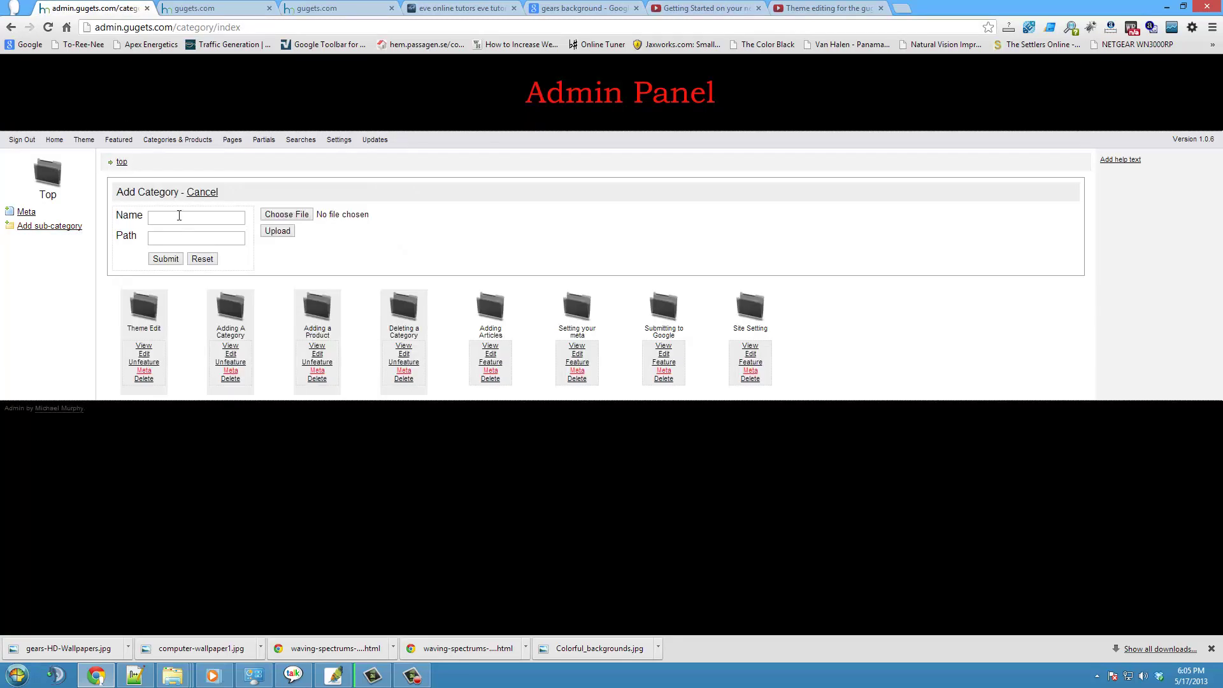
type("Getting Started")
left_click(166, 258)
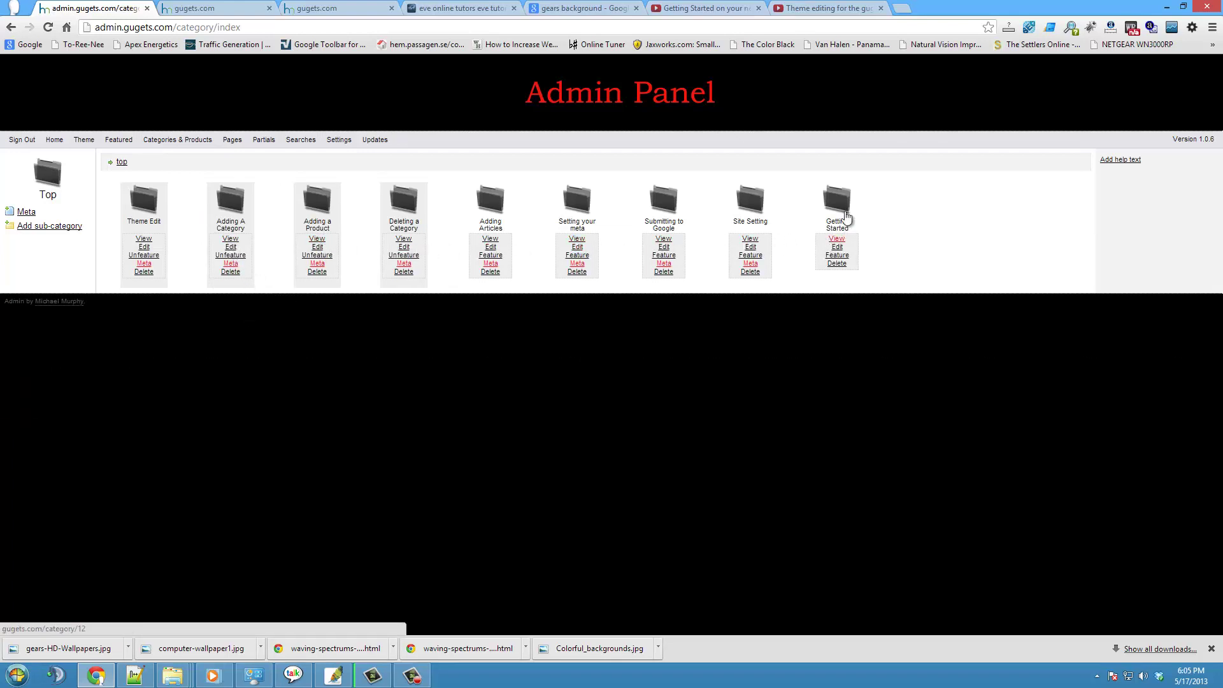
left_click(838, 248)
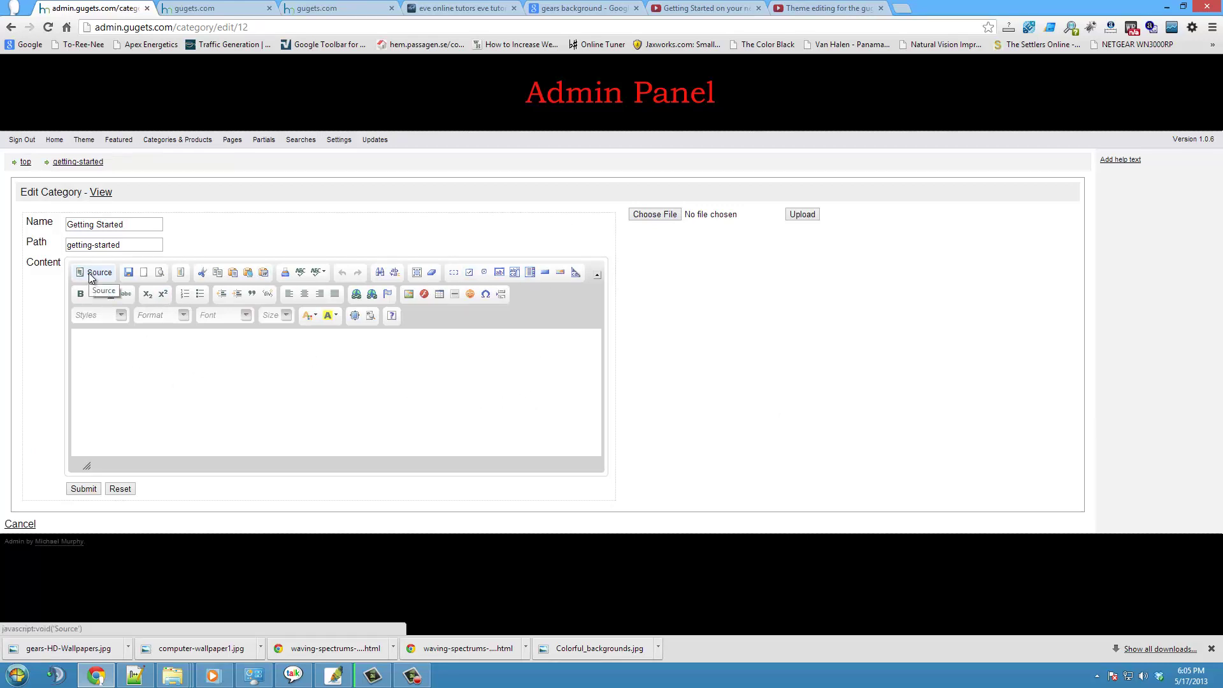
Enter the sample text "Hi there" as the category content and check its HTML source
left_click(96, 353)
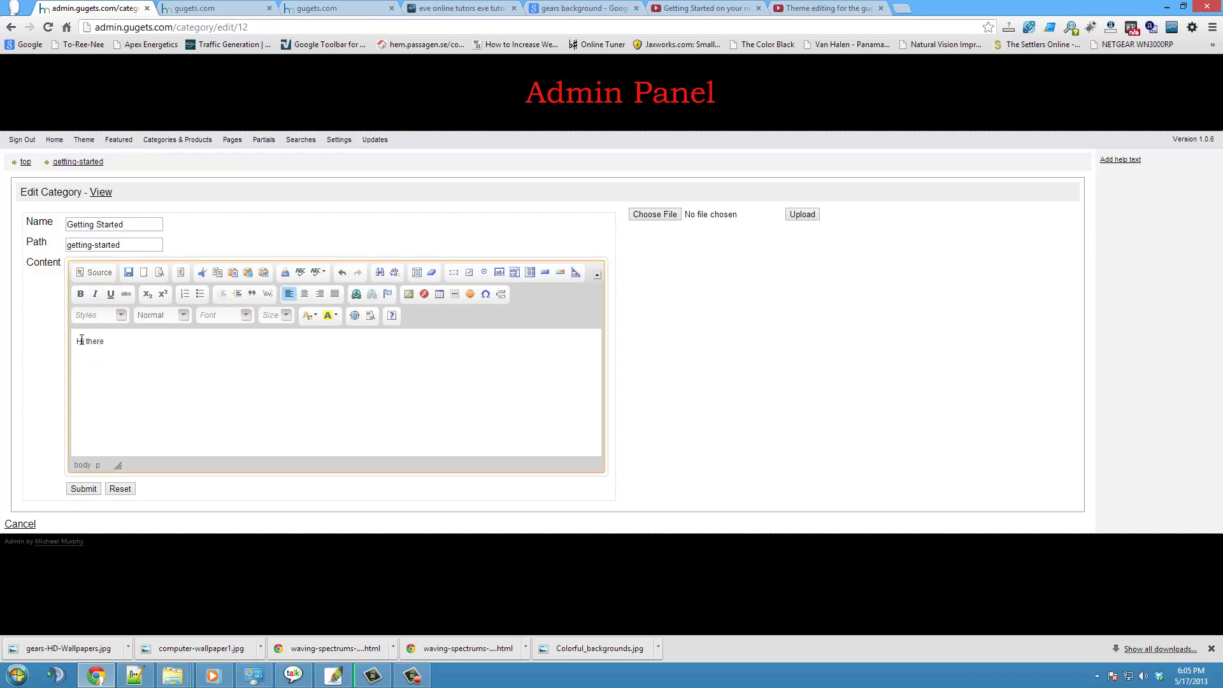
left_click(102, 274)
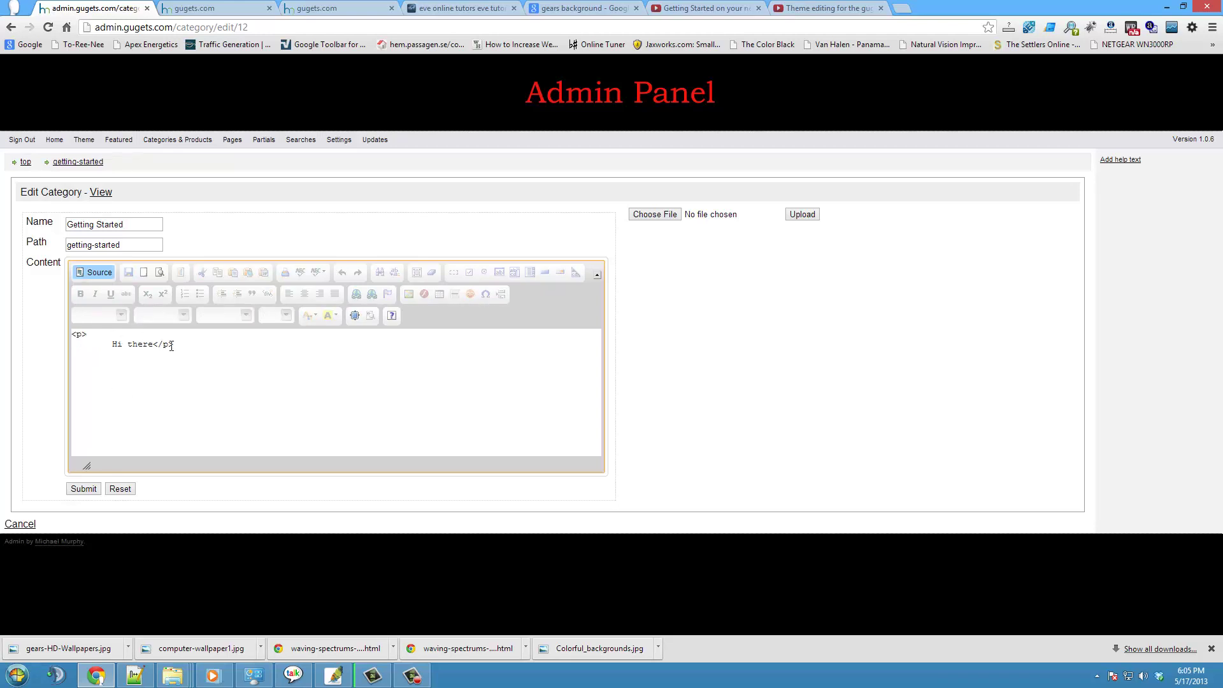
left_click(97, 272)
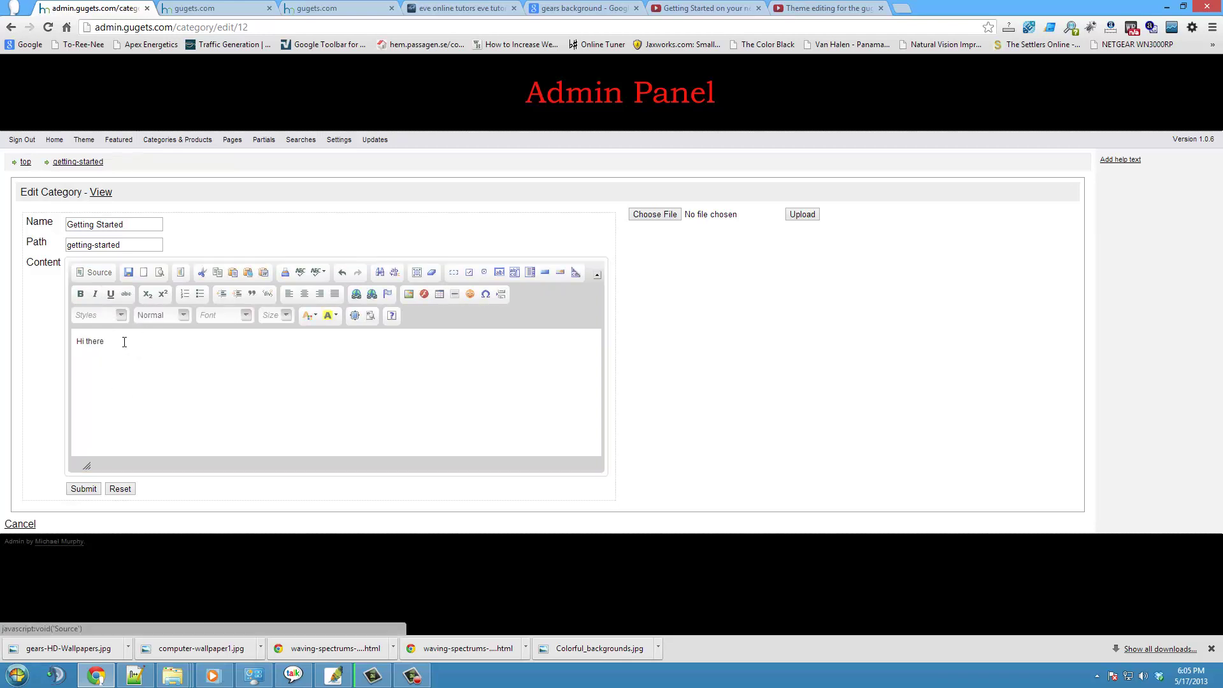
Format the "Hi there" text as Heading 1 and check the resulting HTML source
left_click_drag(102, 341, 57, 339)
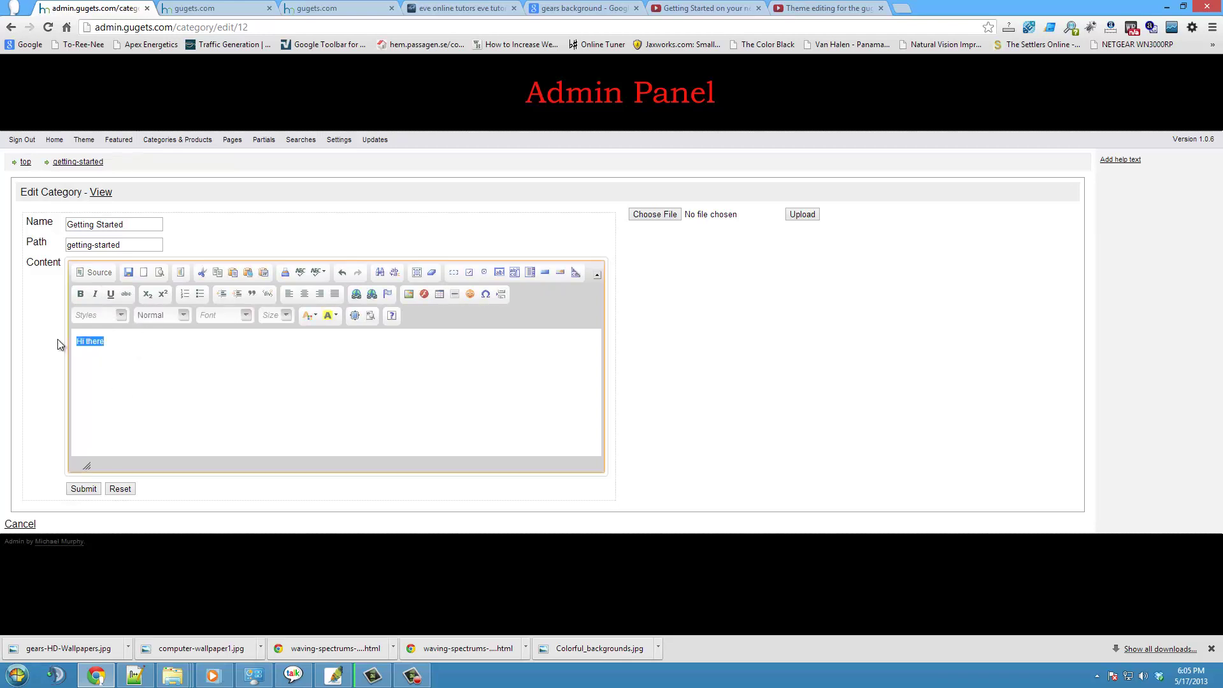
left_click(184, 316)
left_click(180, 372)
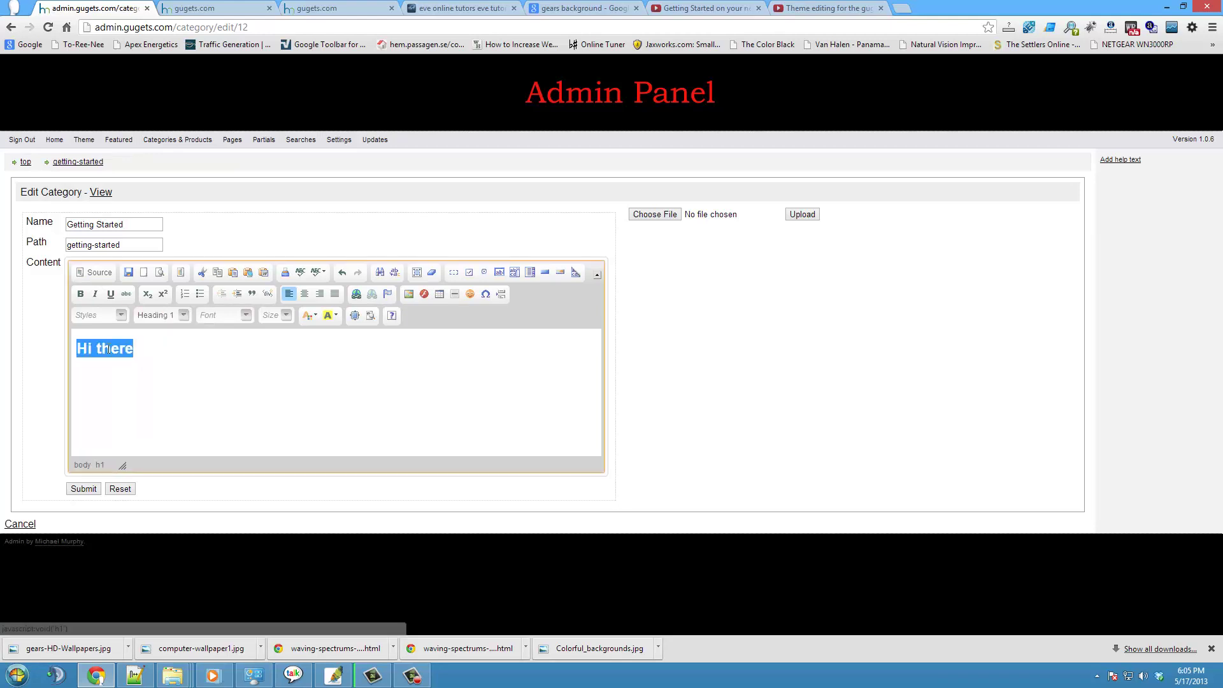
left_click(160, 395)
left_click(94, 275)
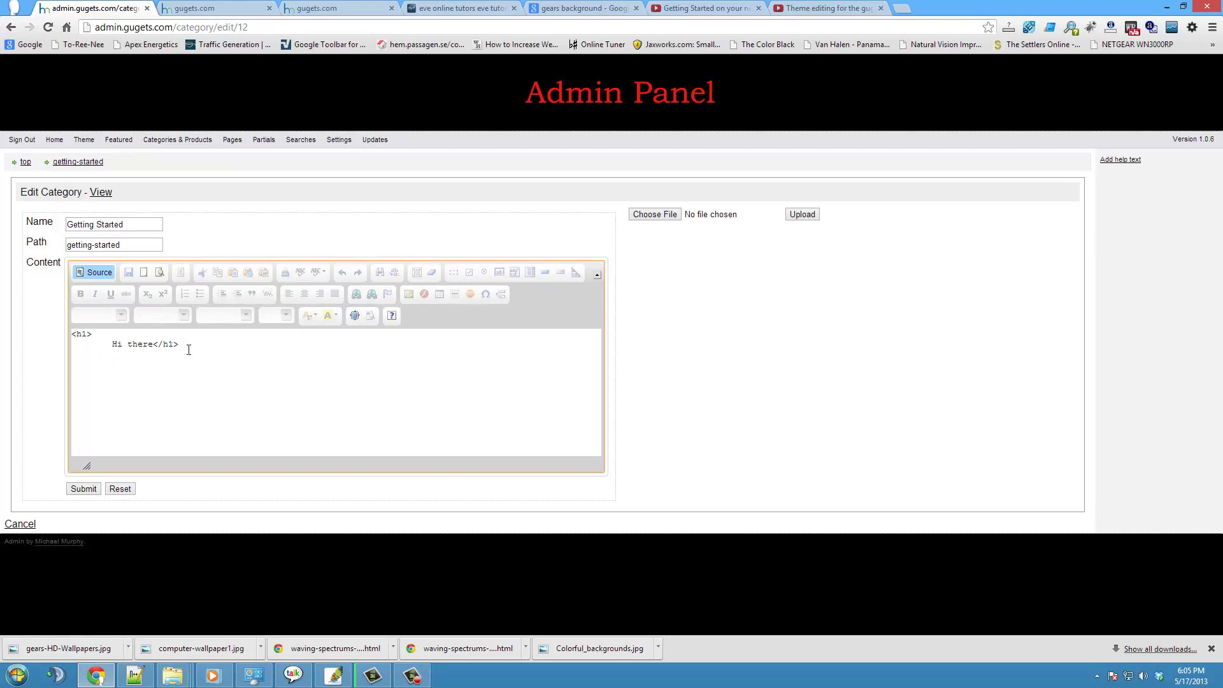
left_click(104, 272)
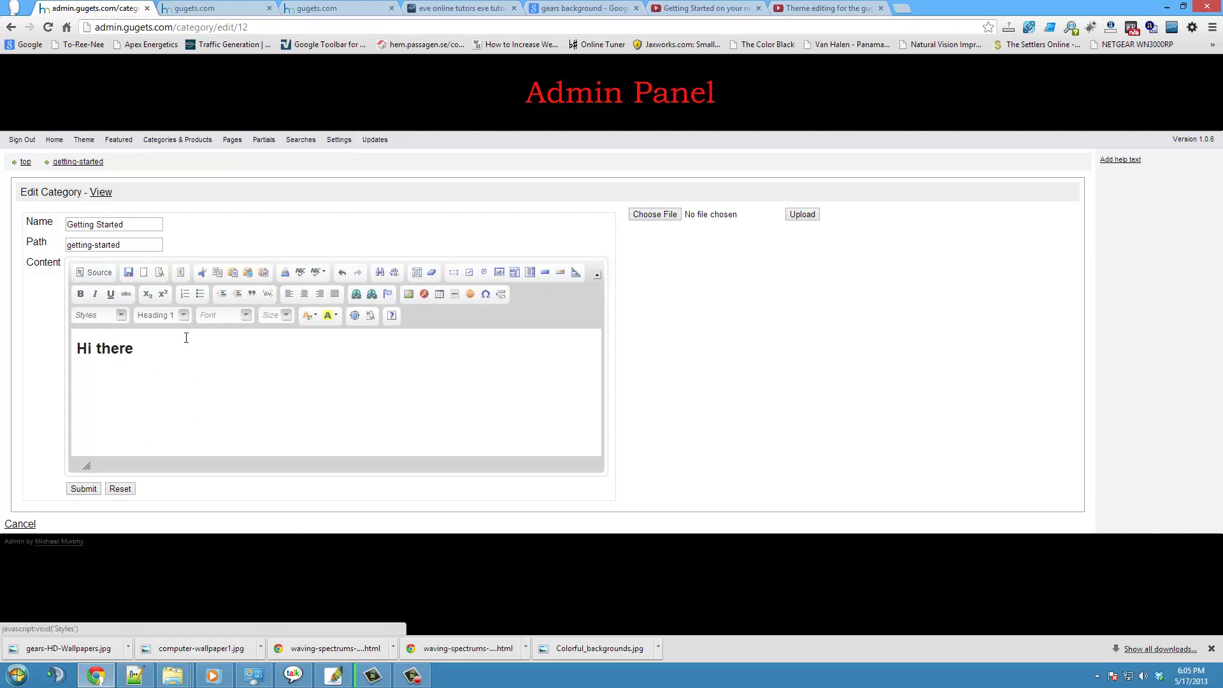
Replace the sample heading with the copied iframe embed code in the content's HTML source, and centre the embedded video
left_click_drag(186, 347, 2, 345)
key("BackSpace")
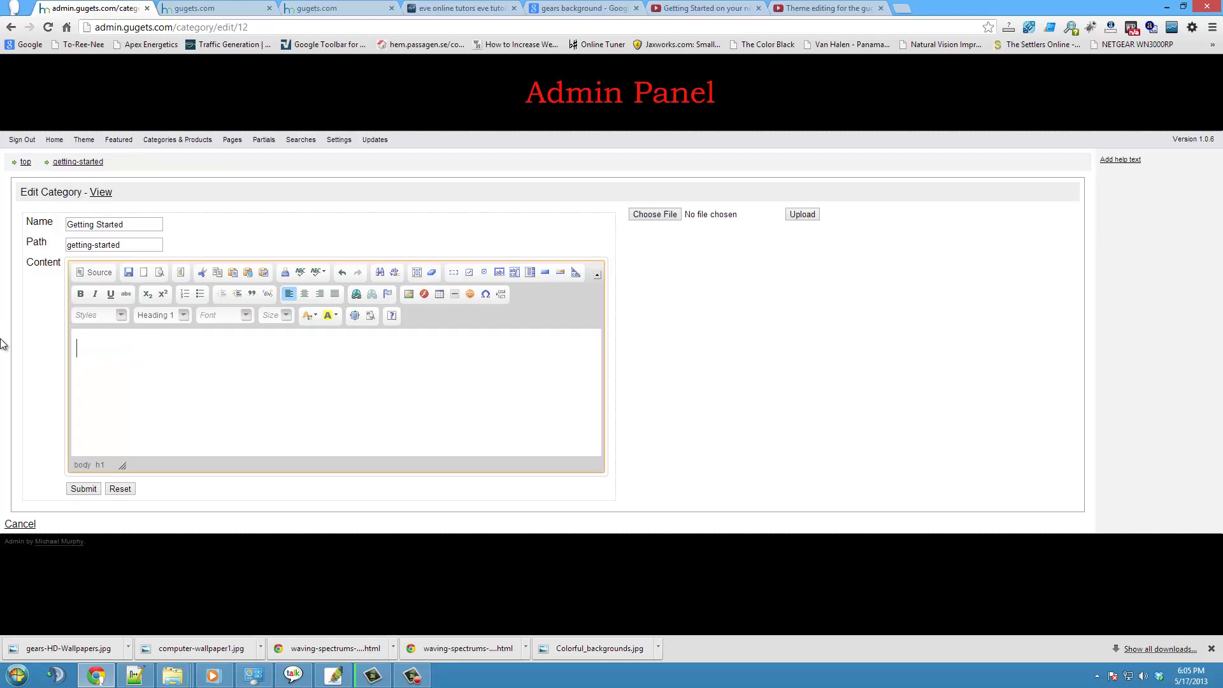
left_click(91, 275)
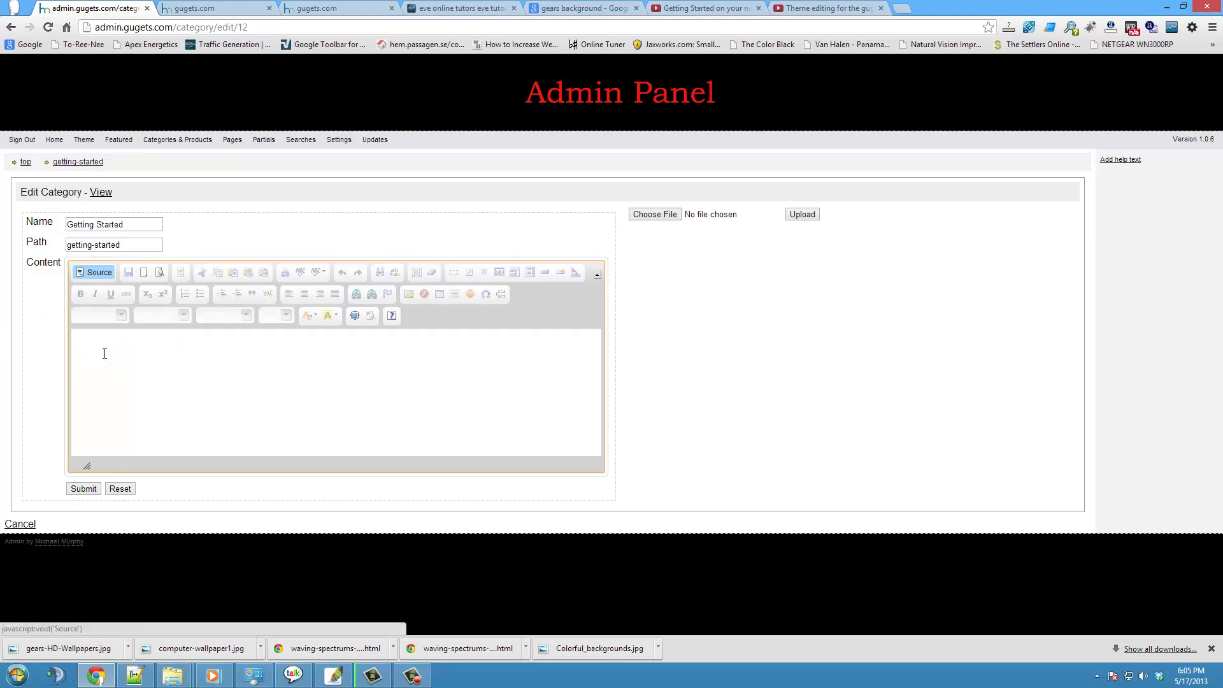
type("<iframe width=\"640\" height=\"360\" src=\"http://www.youtube.com/embed/0jn_ahysGa4?feature=player_detailpage\" frameborder=\"0\" allowfullscreen></iframe>")
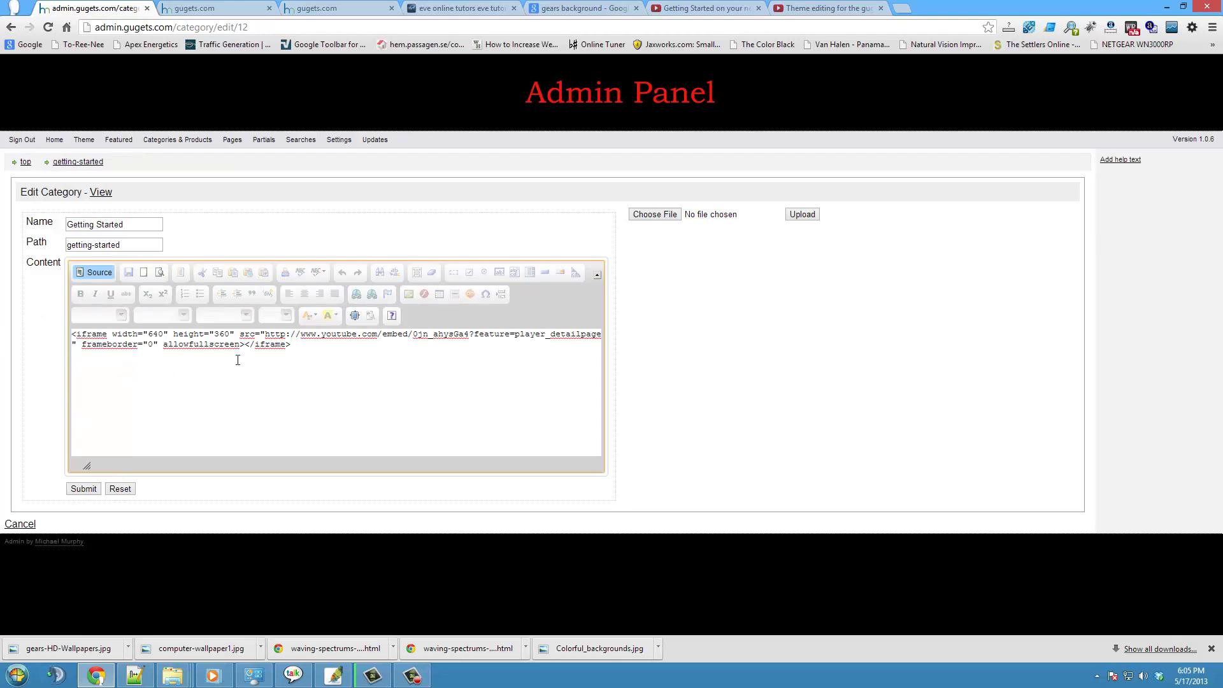
left_click(107, 273)
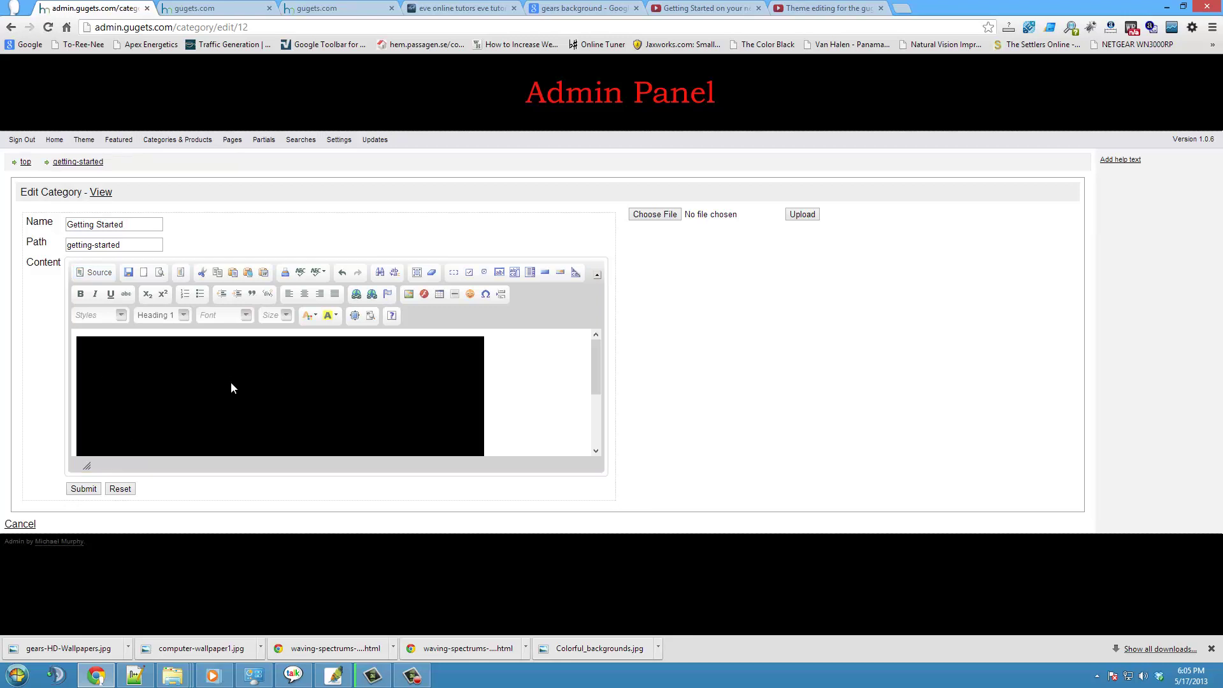
left_click(309, 295)
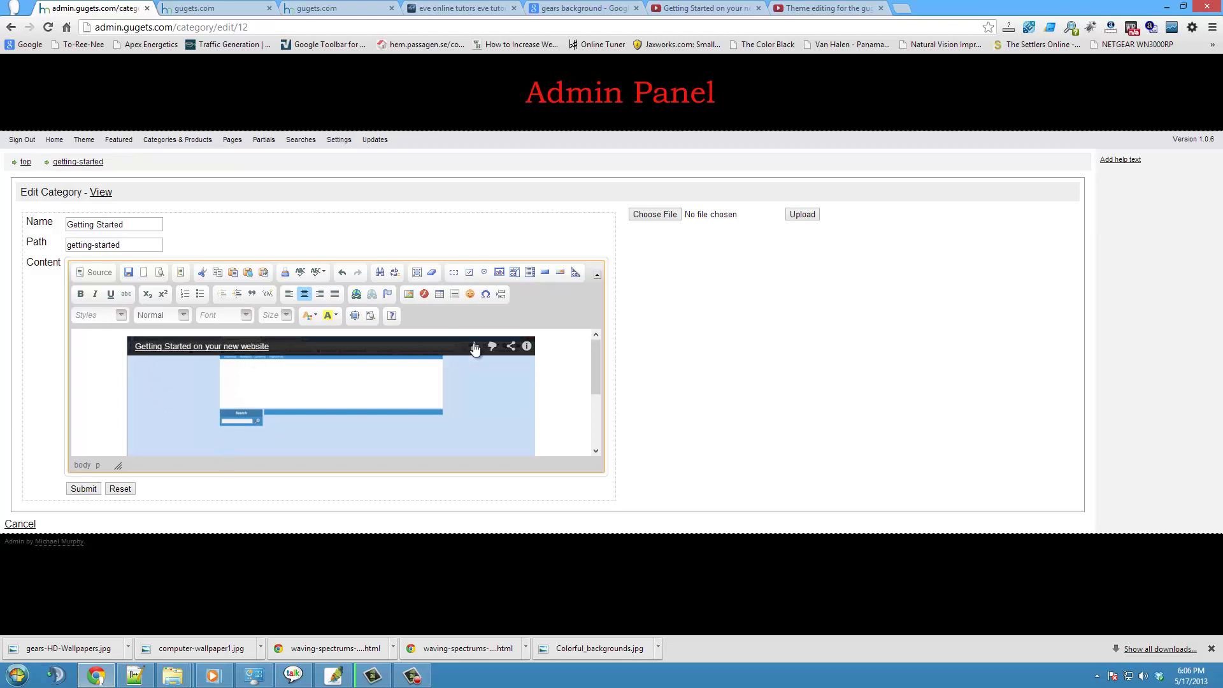
Maximize the content editor, set the iframe's height and width to 700 in the HTML source, and save the category
left_click(355, 316)
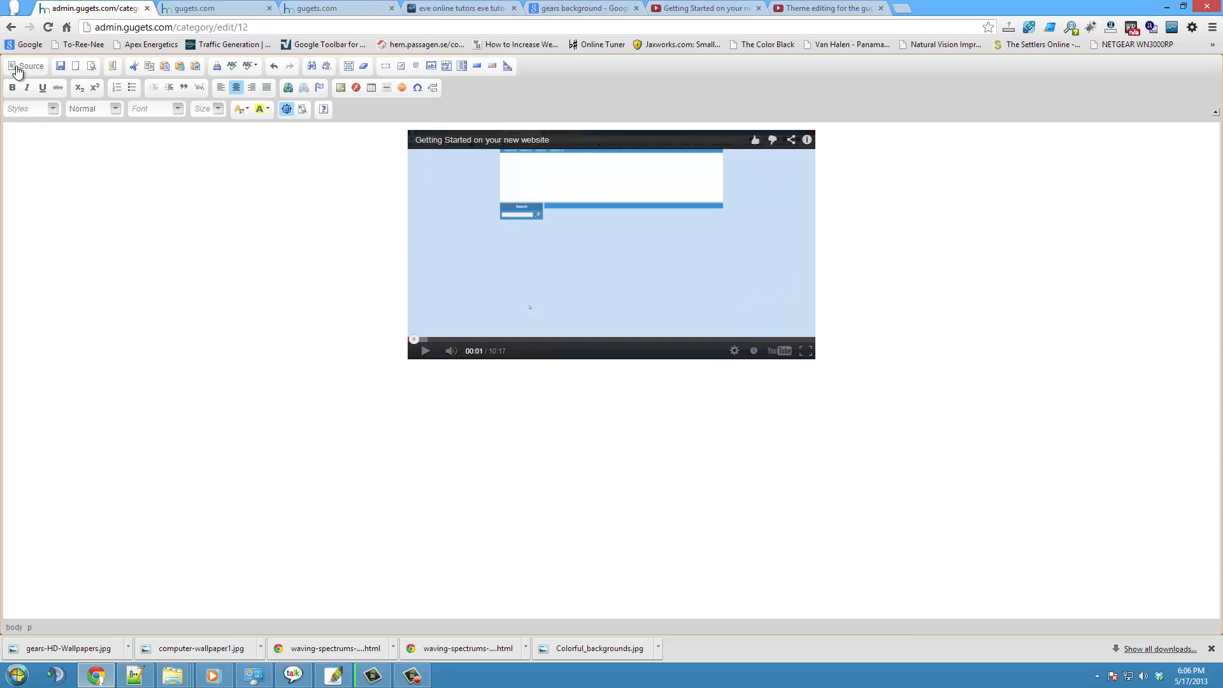
left_click(18, 69)
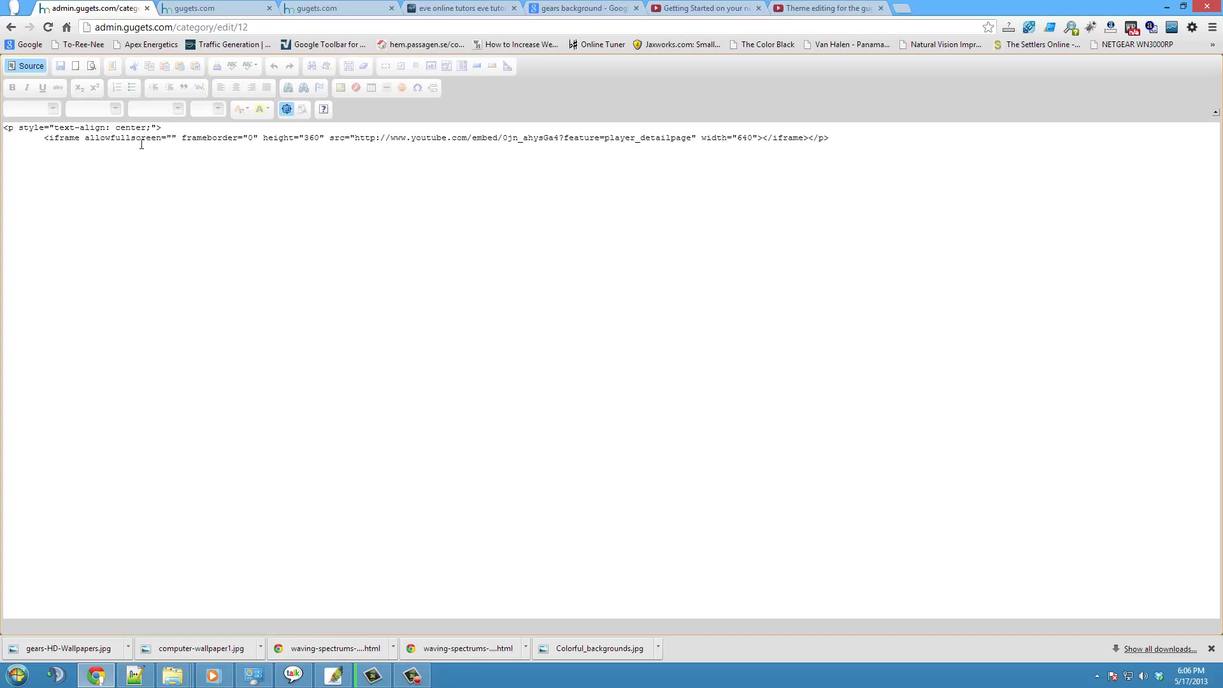
double_click(317, 137)
type("700")
left_click_drag(741, 138, 737, 138)
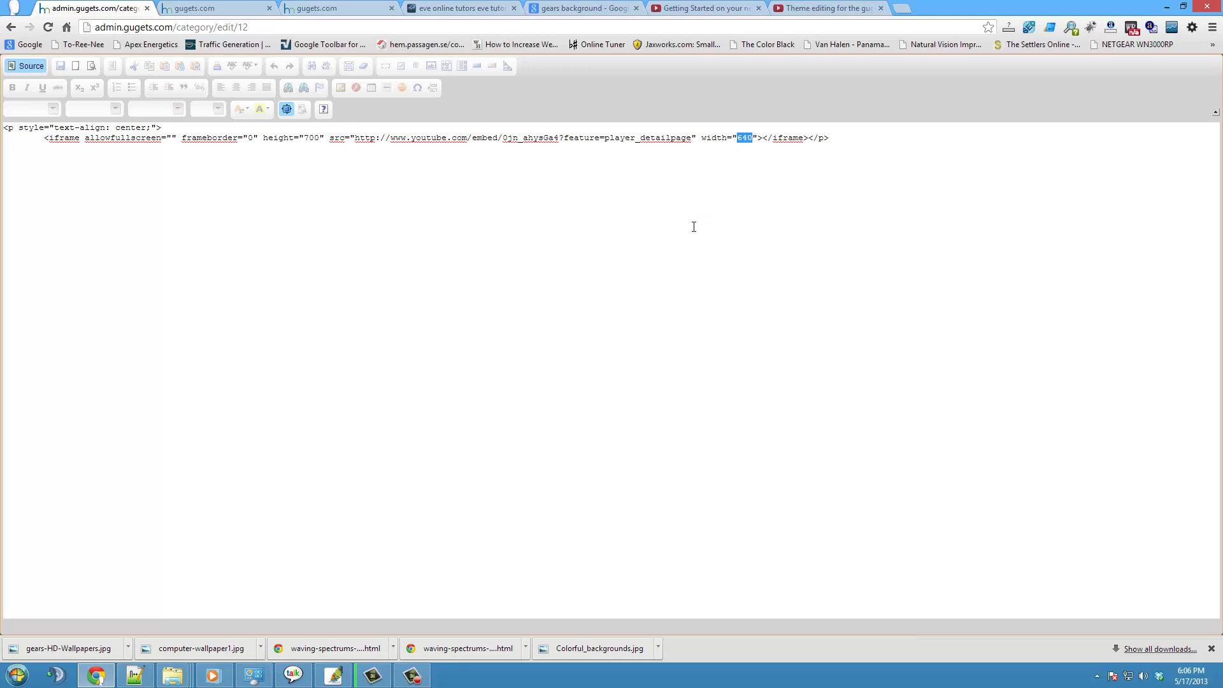
type("700")
left_click(26, 66)
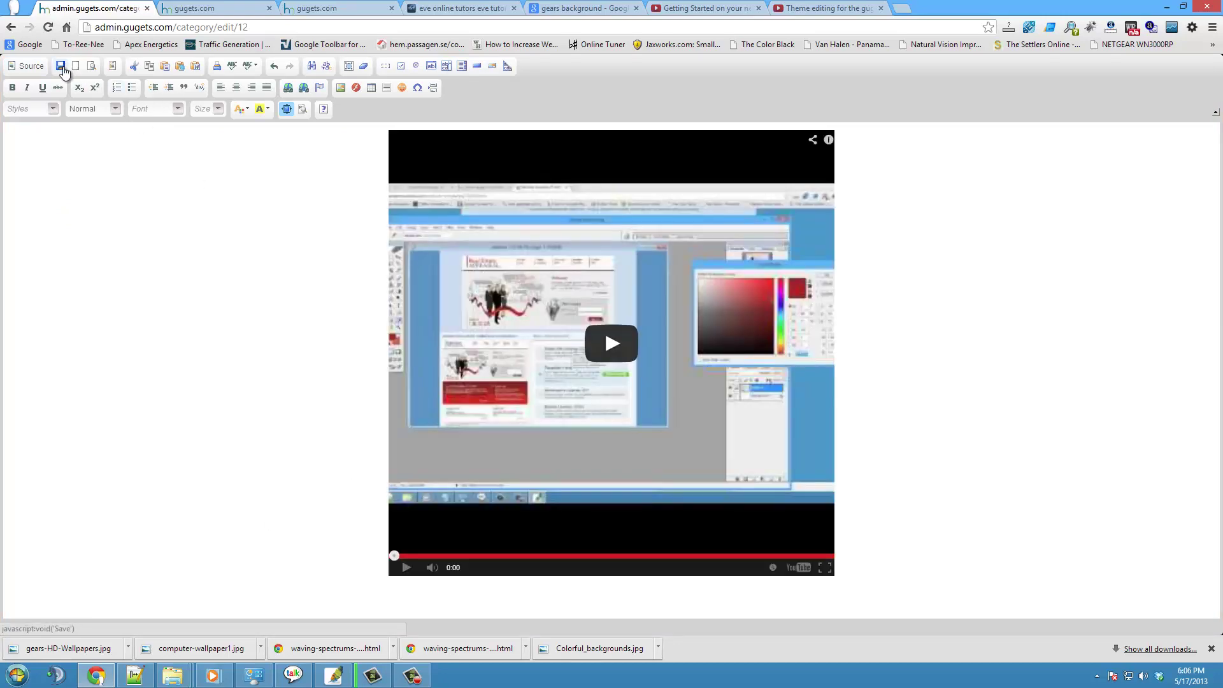
left_click(61, 67)
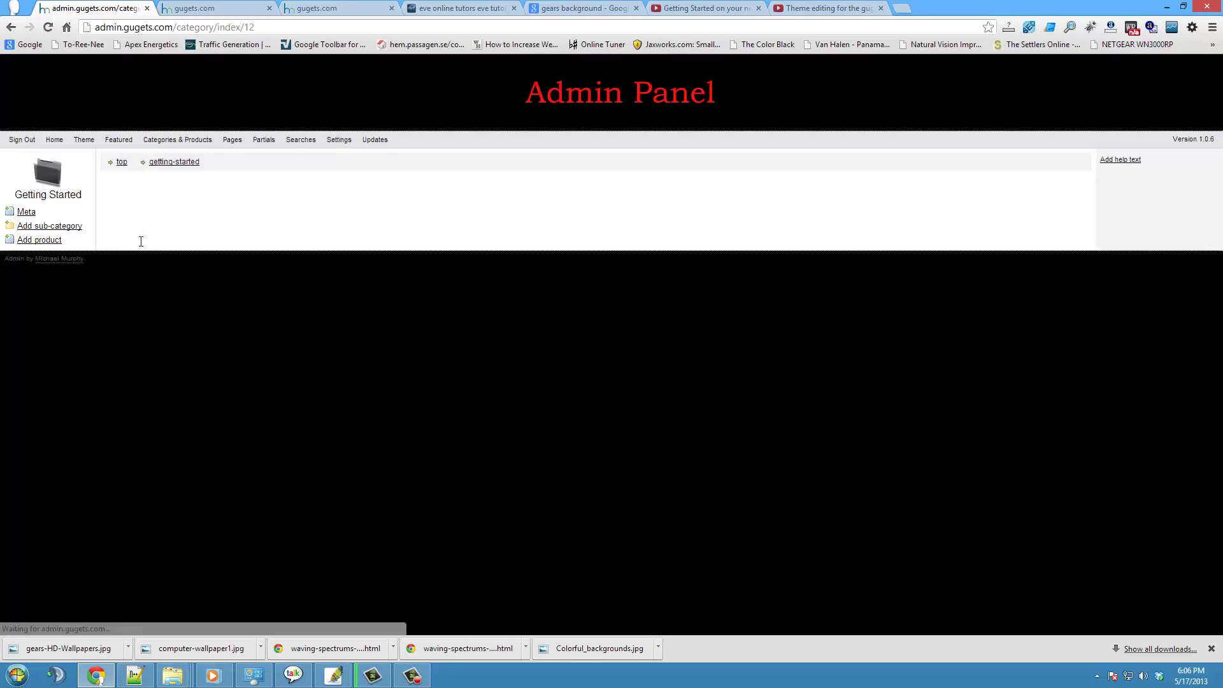
Return to the top-level categories and view the Getting Started page on the live site, checking the embedded video
left_click(121, 164)
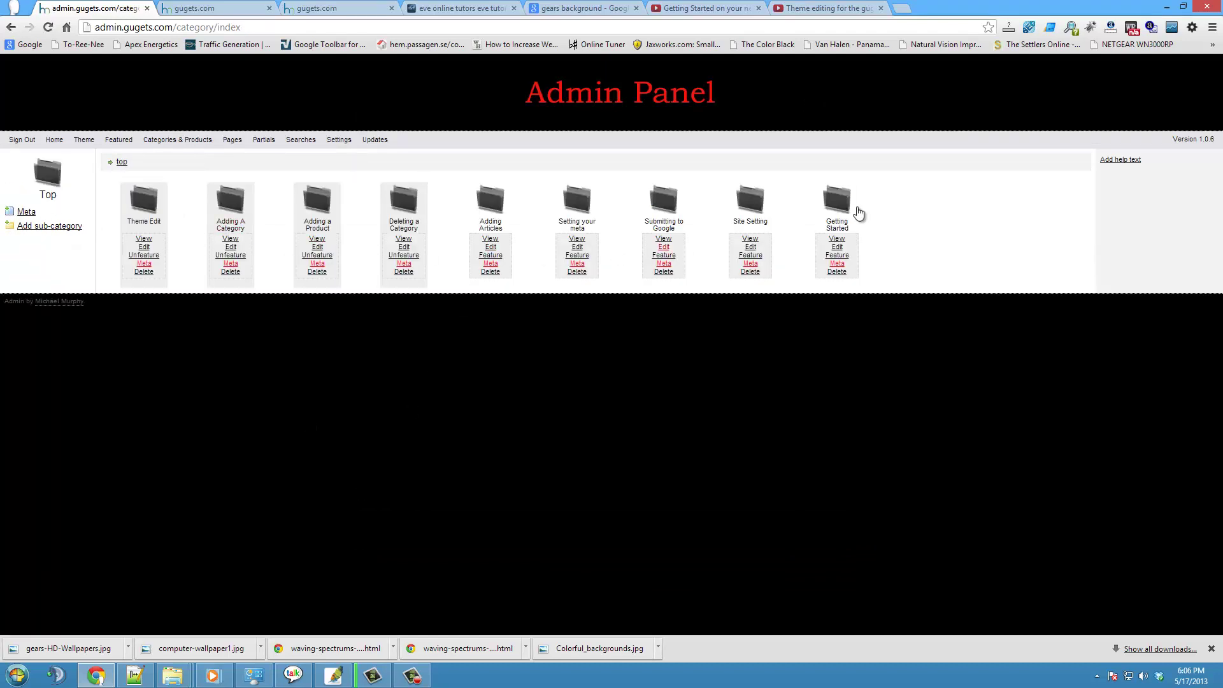
left_click(840, 241)
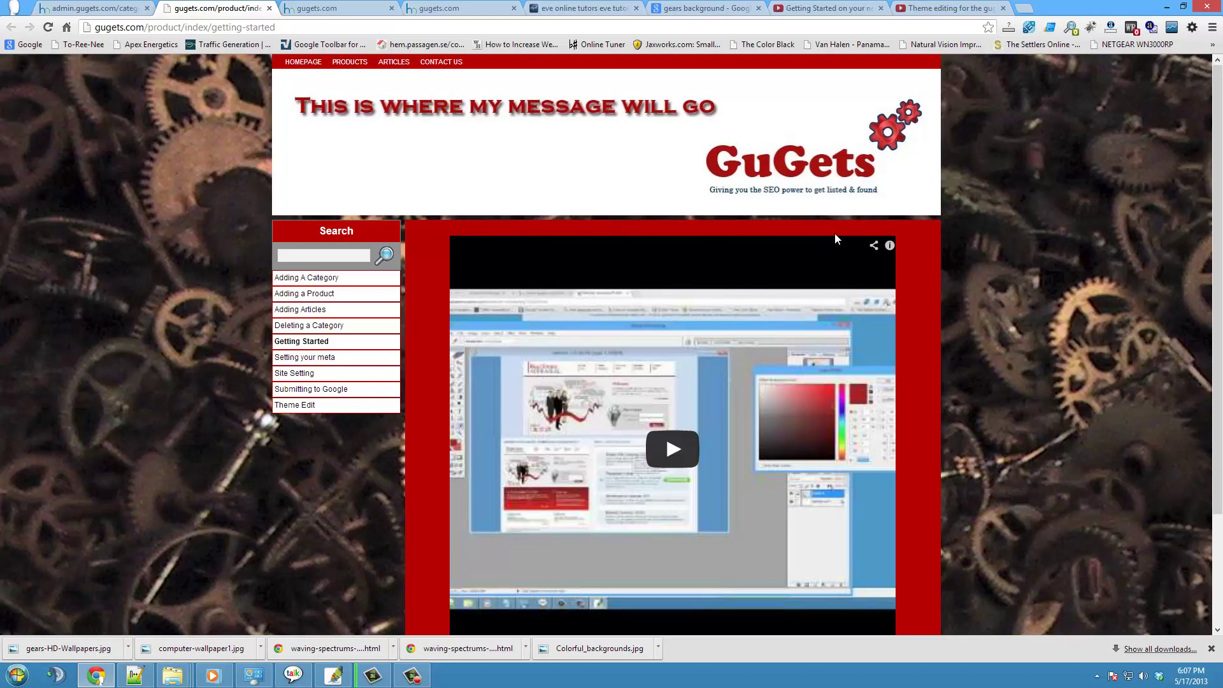
scroll(431, 487, "down", 2)
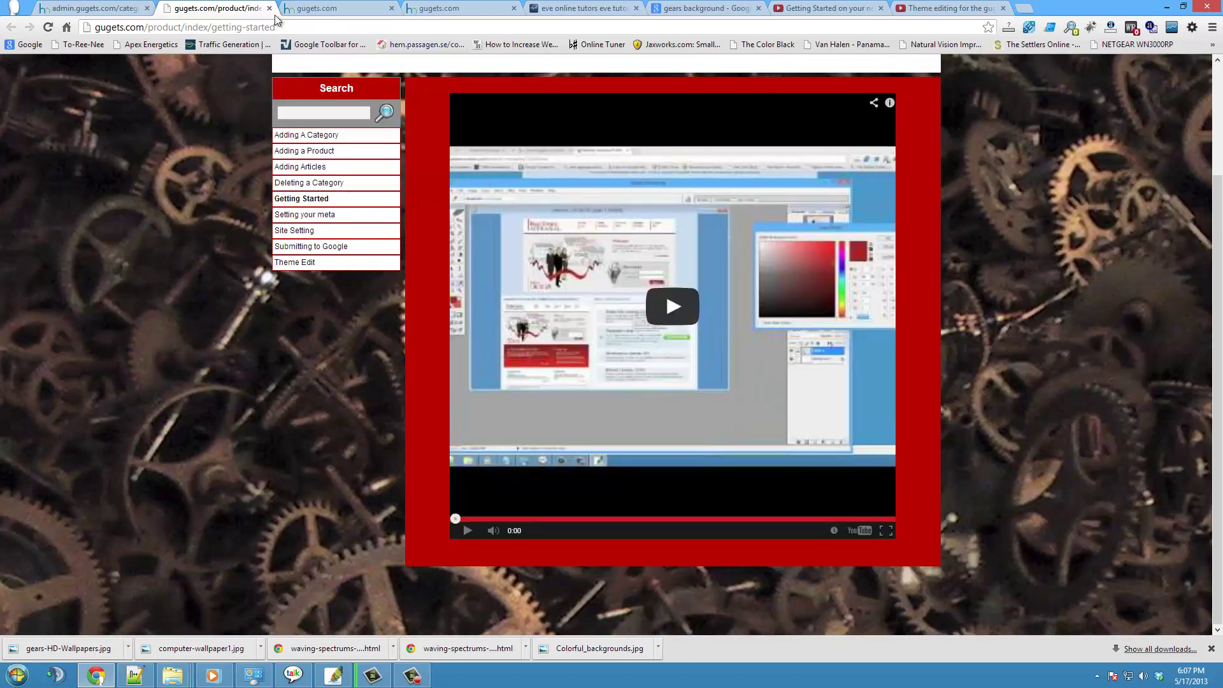
Reopen the Getting Started category for editing and add "This video is how to get started in this new cms software" above the video
left_click(127, 8)
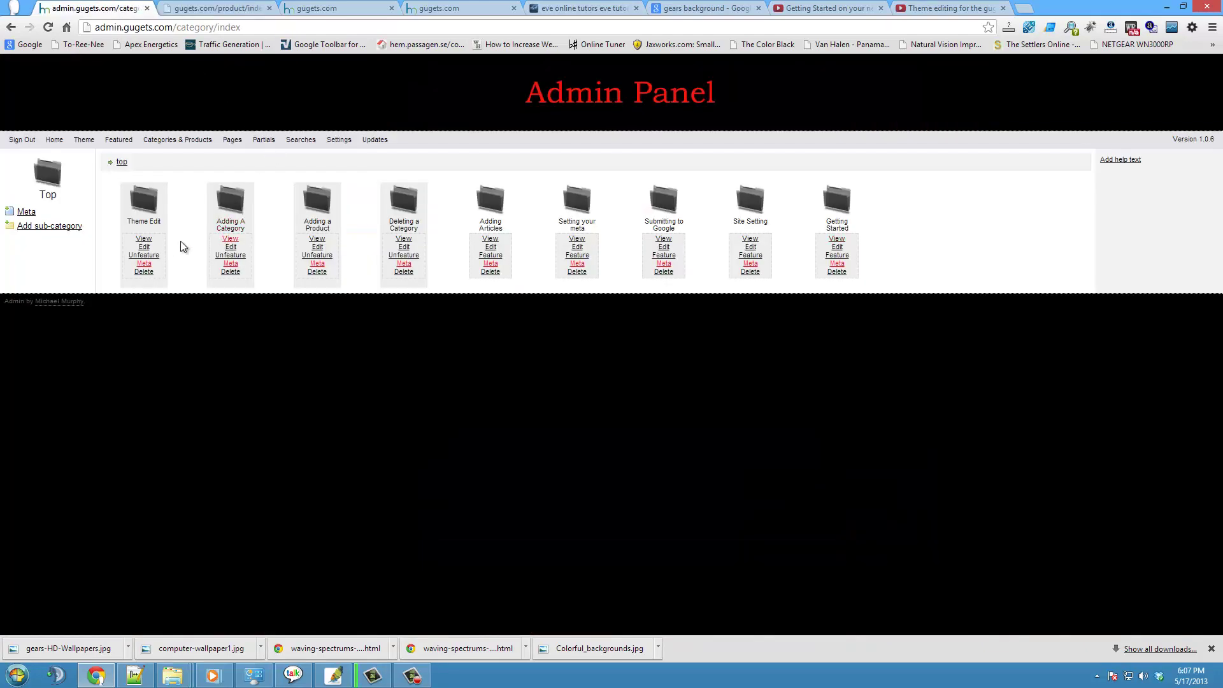
left_click(838, 248)
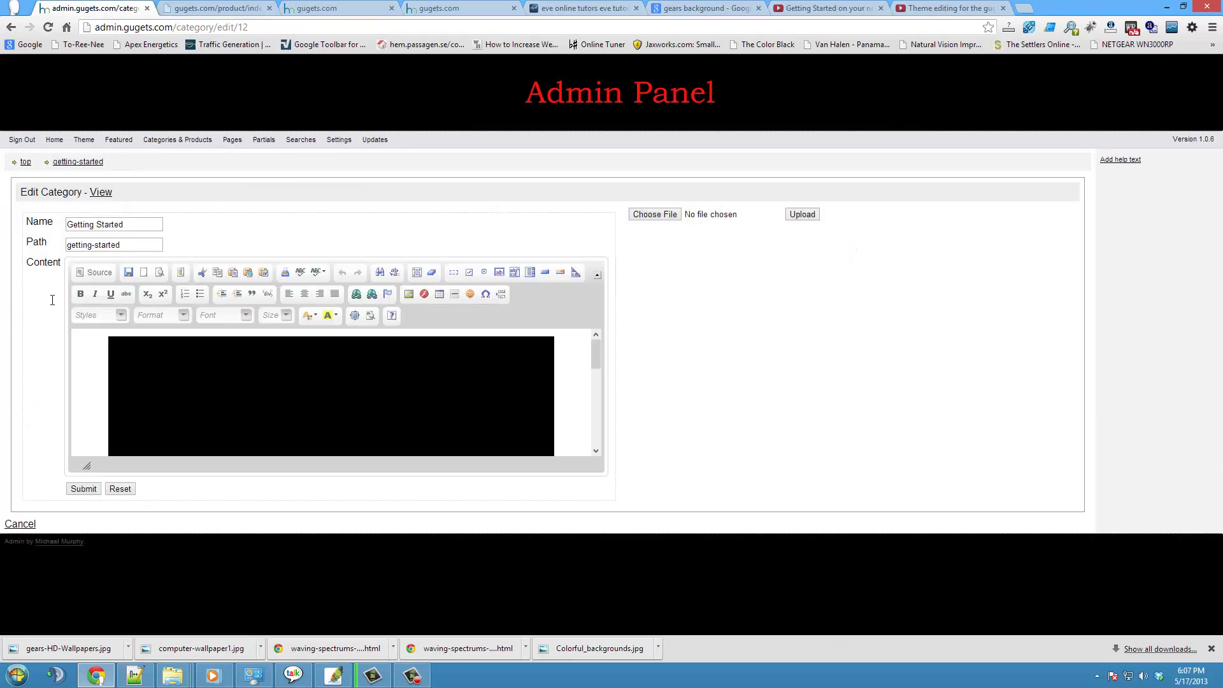
left_click(128, 395)
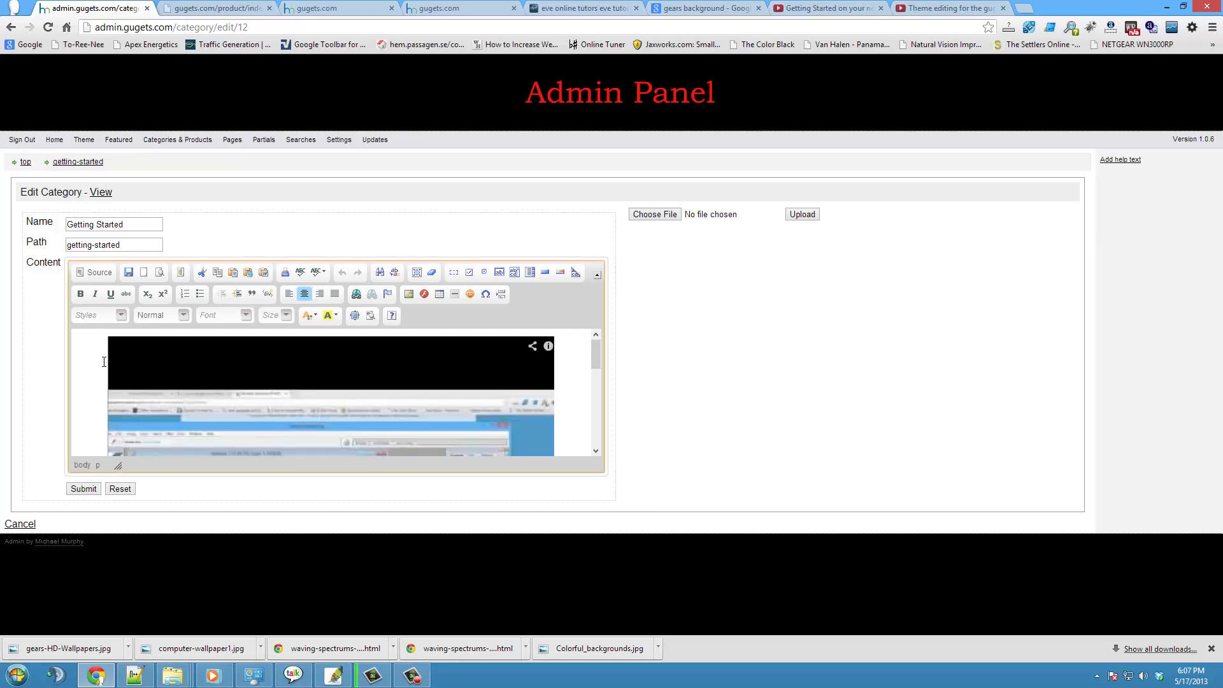
scroll(104, 361, "down", 3)
scroll(104, 362, "up", 4)
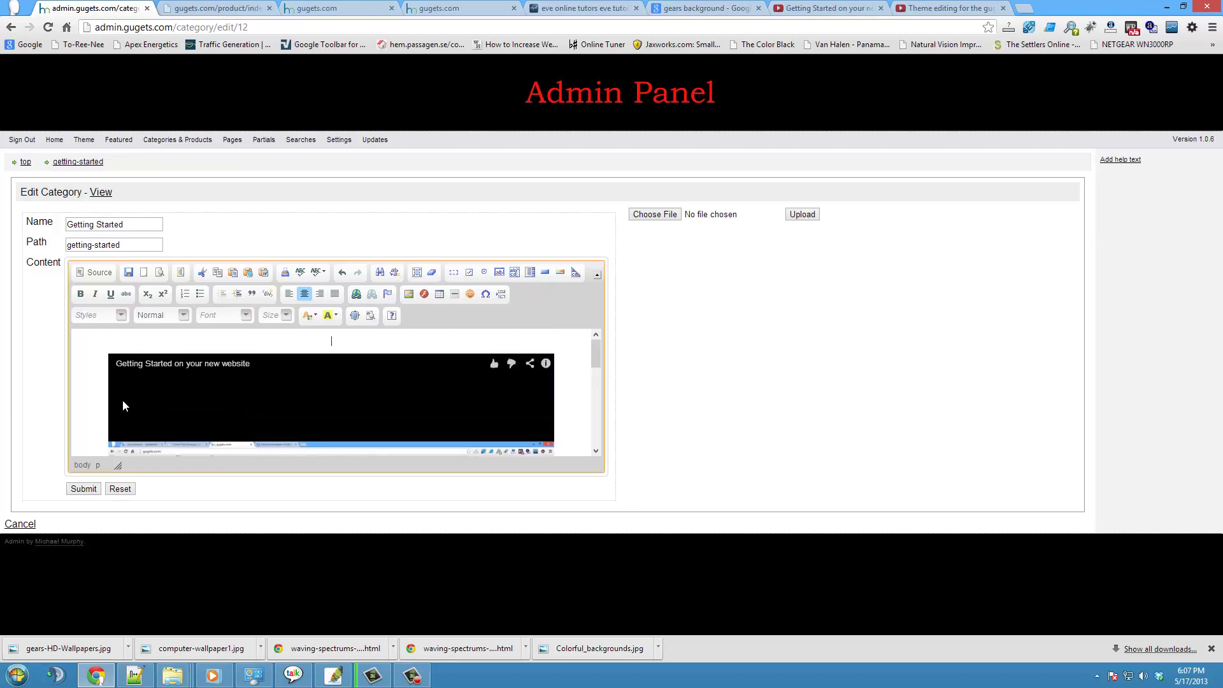
left_click(317, 349)
type("This video is how to get started in this new cms software")
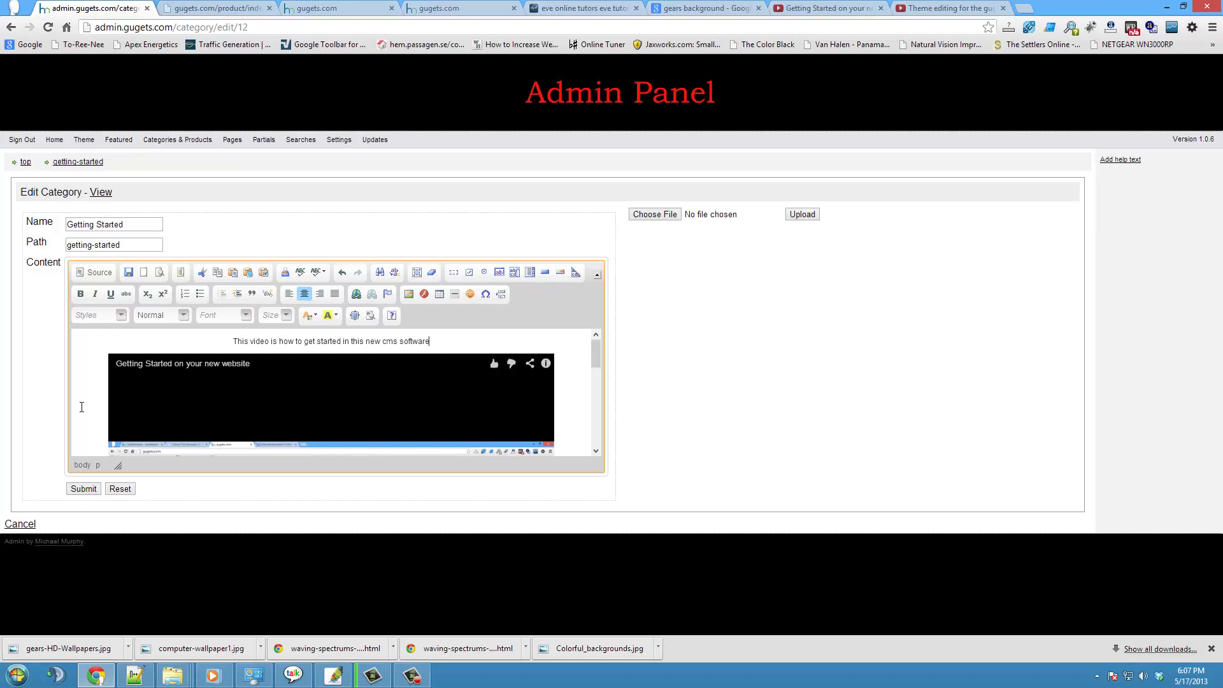
Extend the introductory line above the video with the sentence "You will be able to setup a website in under 10 mins."
type(". You wi")
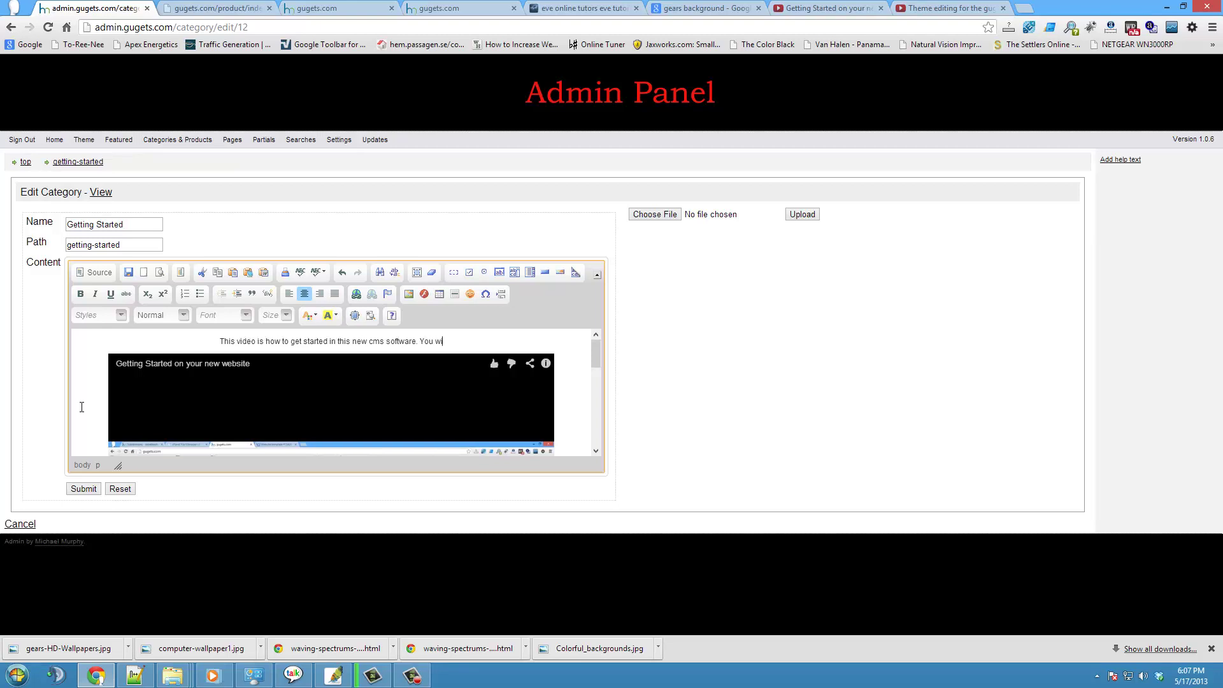
type("ll be able to")
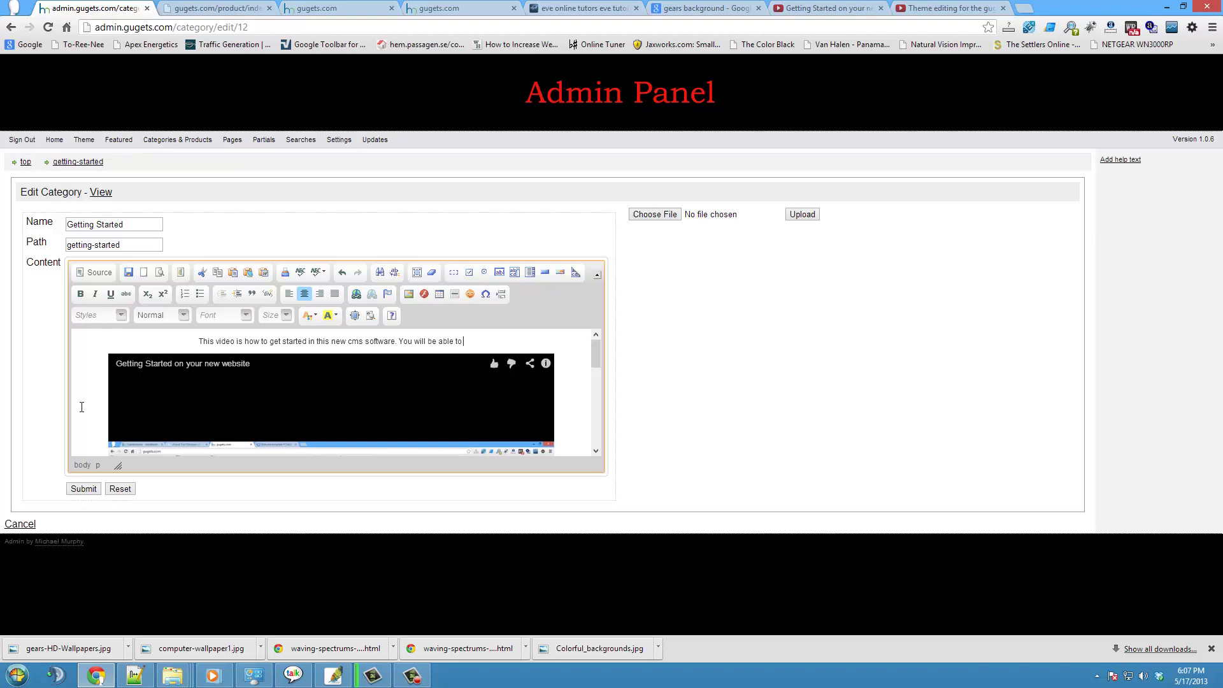
type(" setup a w")
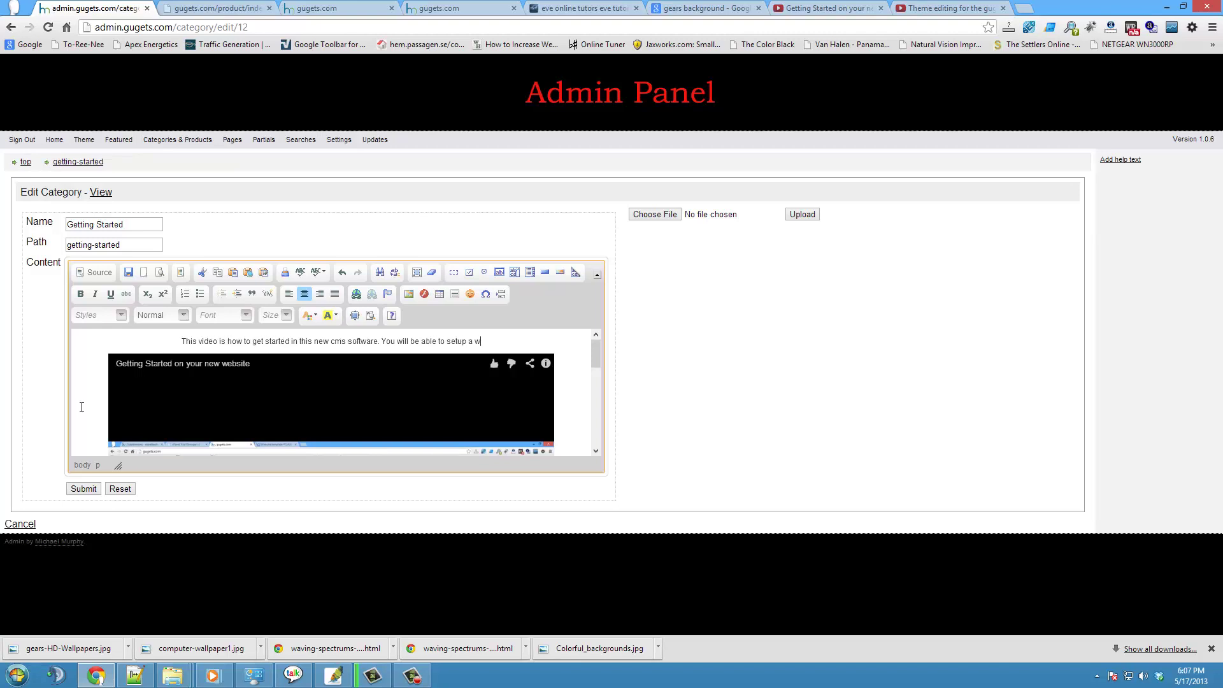
type("ebsite in und")
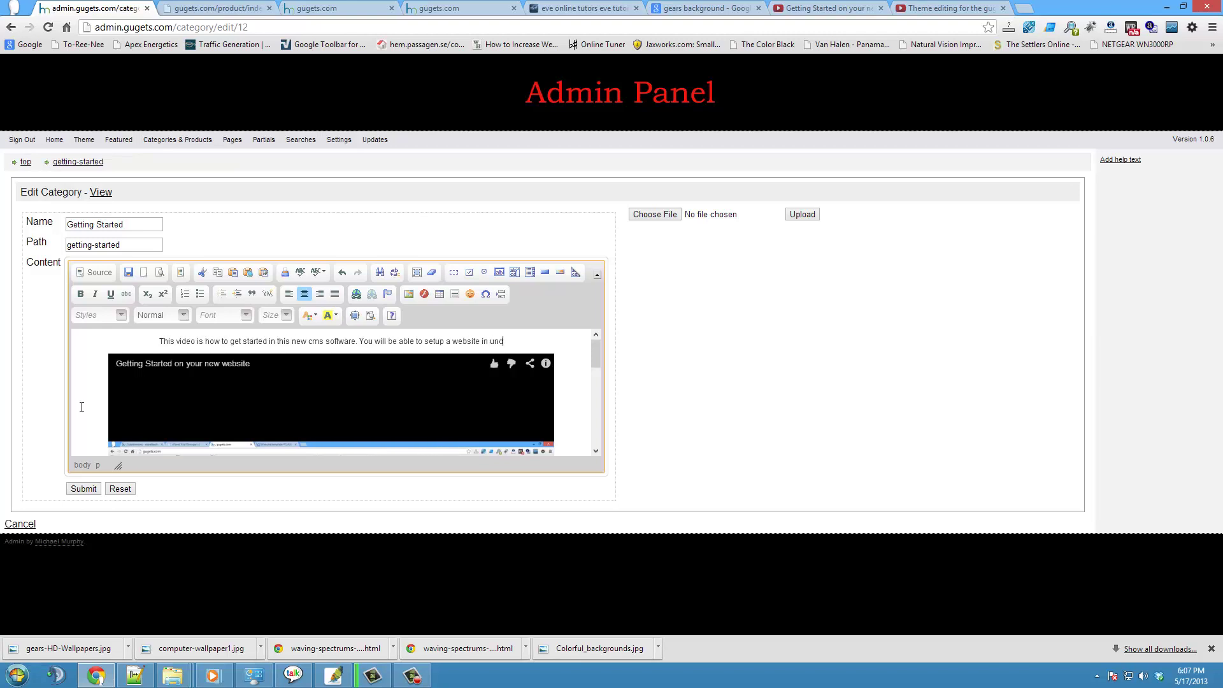
type("er 10 mins")
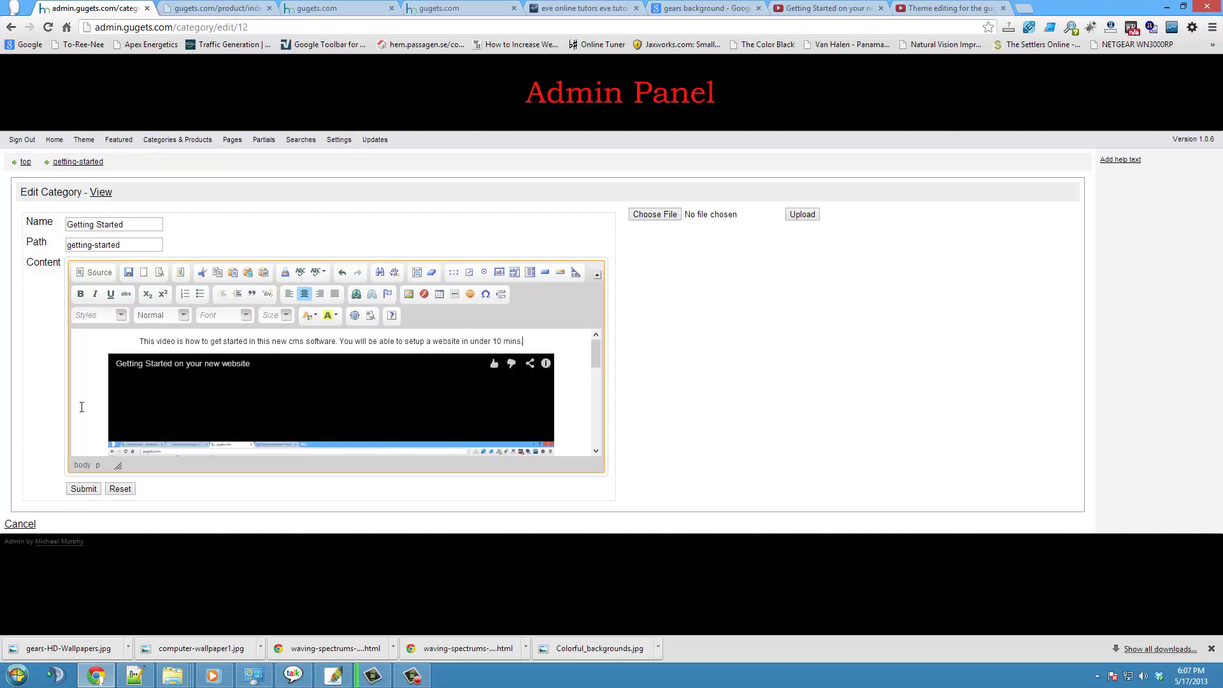
type(".")
Add a second line above the video reading "This video will be covering the basics of this setup!"
key("Return")
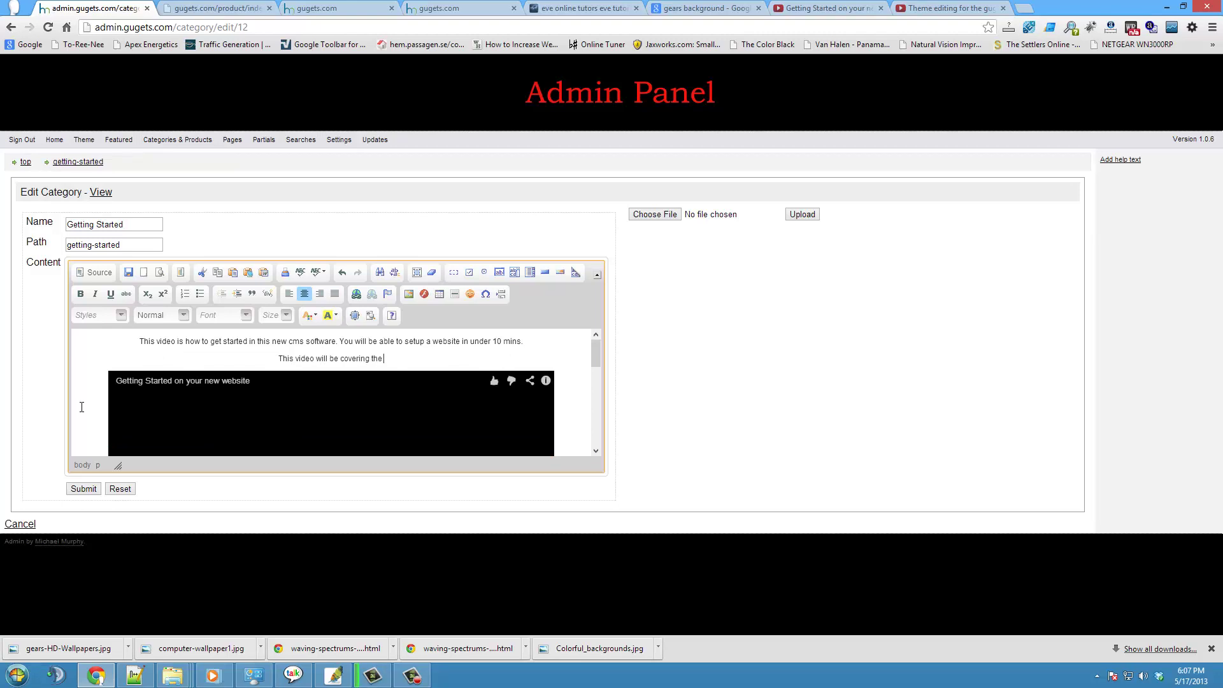
type("This video will be covering the basics of this setup!")
left_click_drag(522, 342, 128, 339)
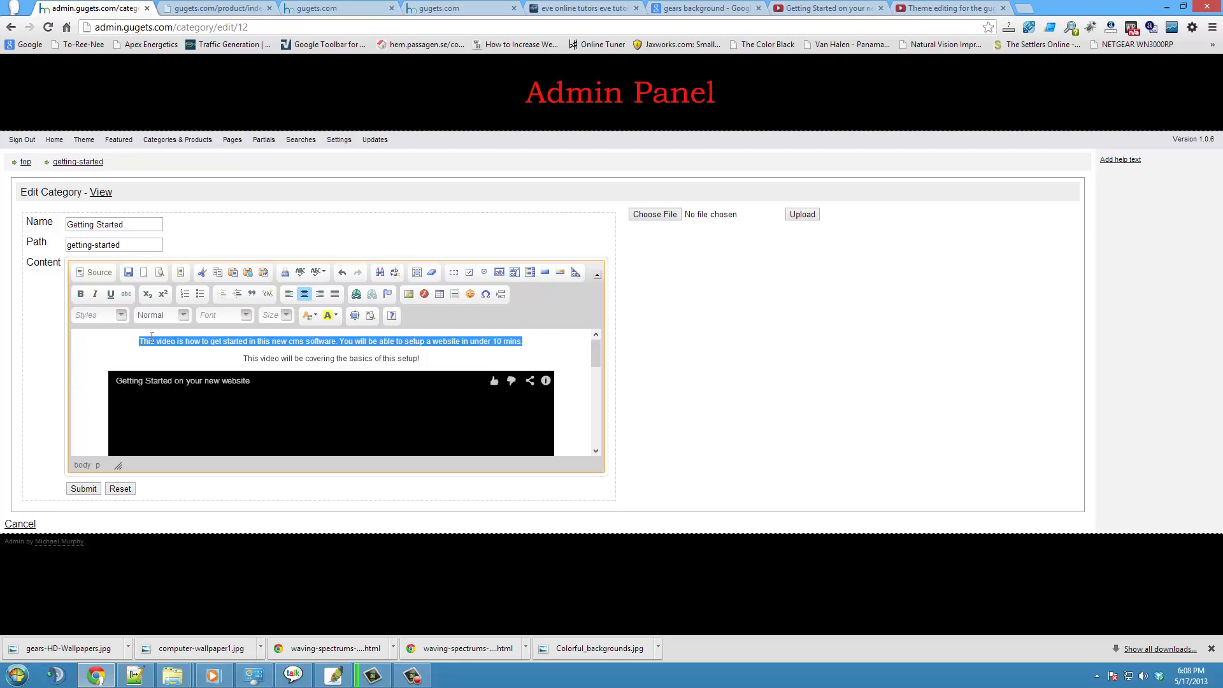
left_click(231, 352)
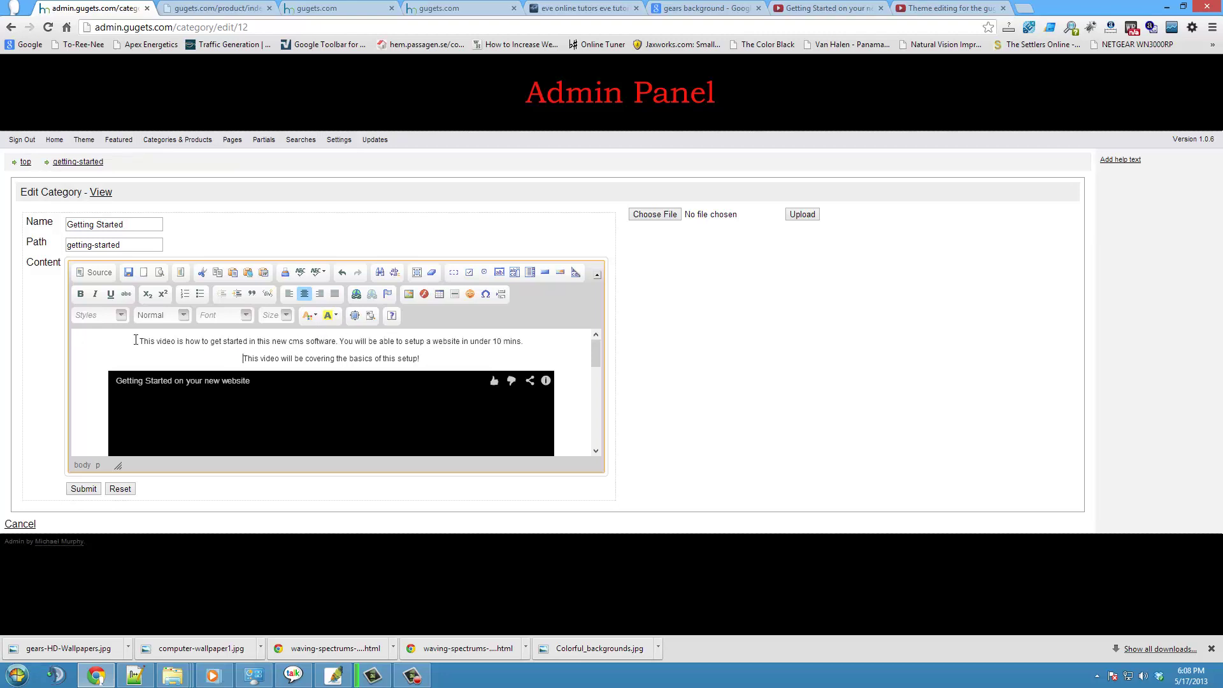
Insert the title "Getting Started" above the introductory text, format it as Heading 1 and centre it
key("Return")
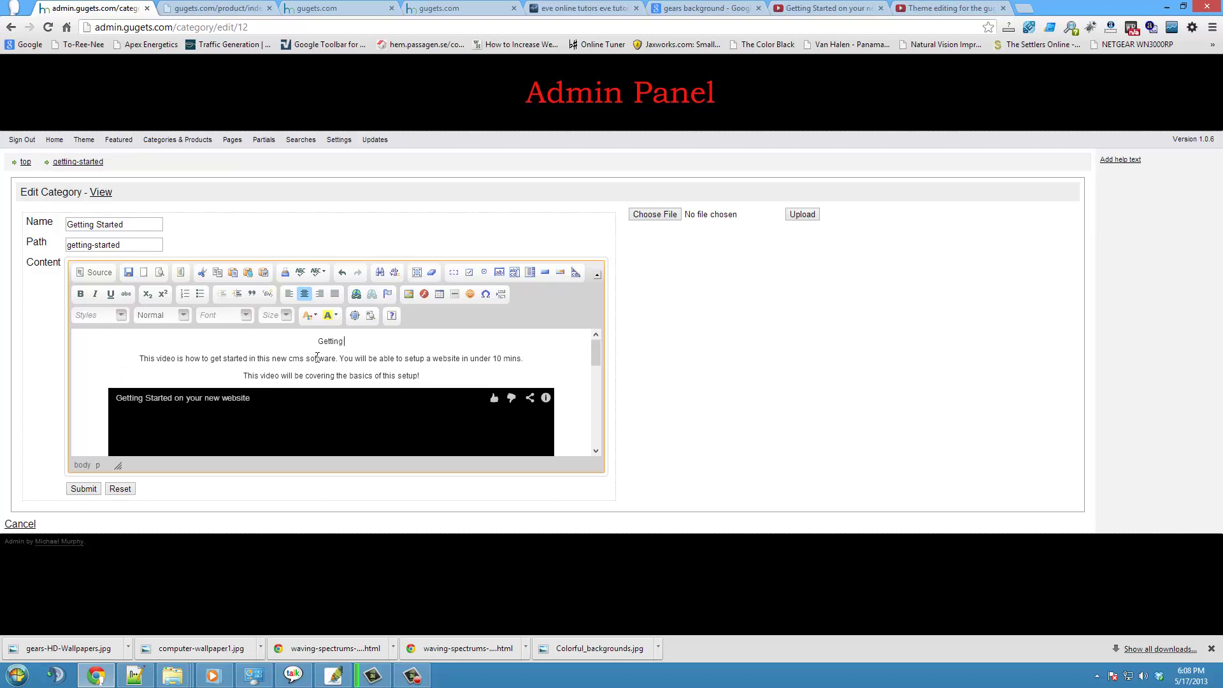
type("Getting Started")
left_click_drag(316, 341, 307, 340)
left_click(184, 315)
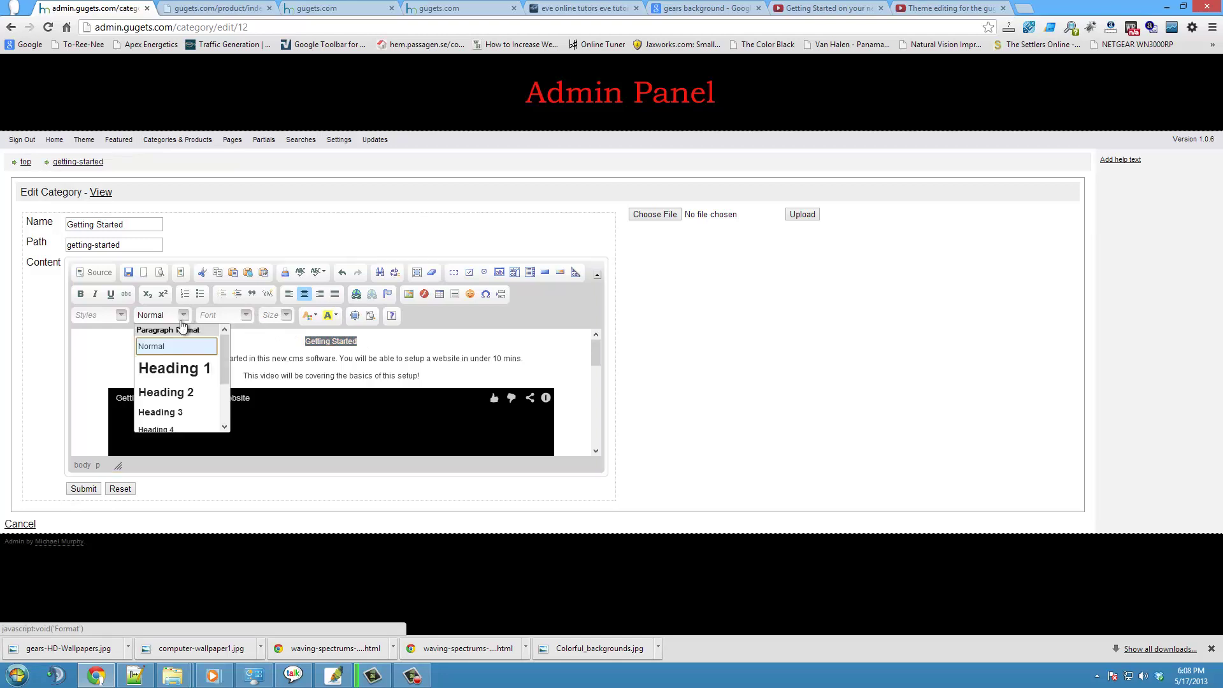
left_click(177, 366)
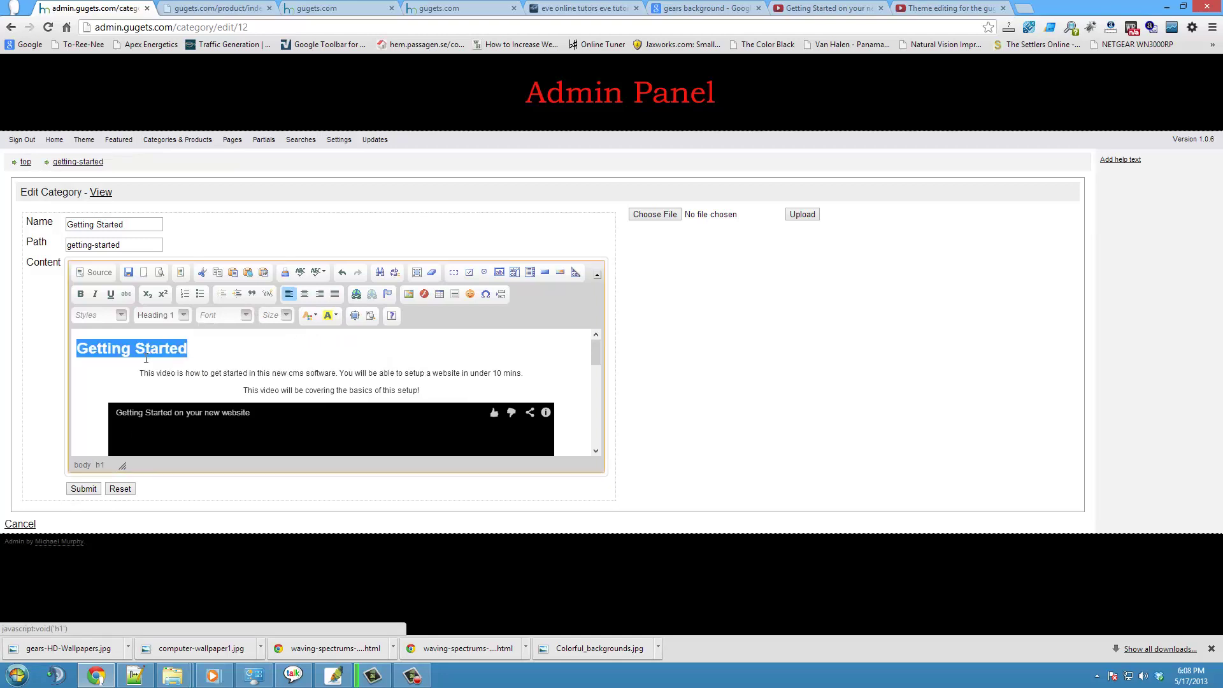
left_click(305, 294)
left_click(499, 369)
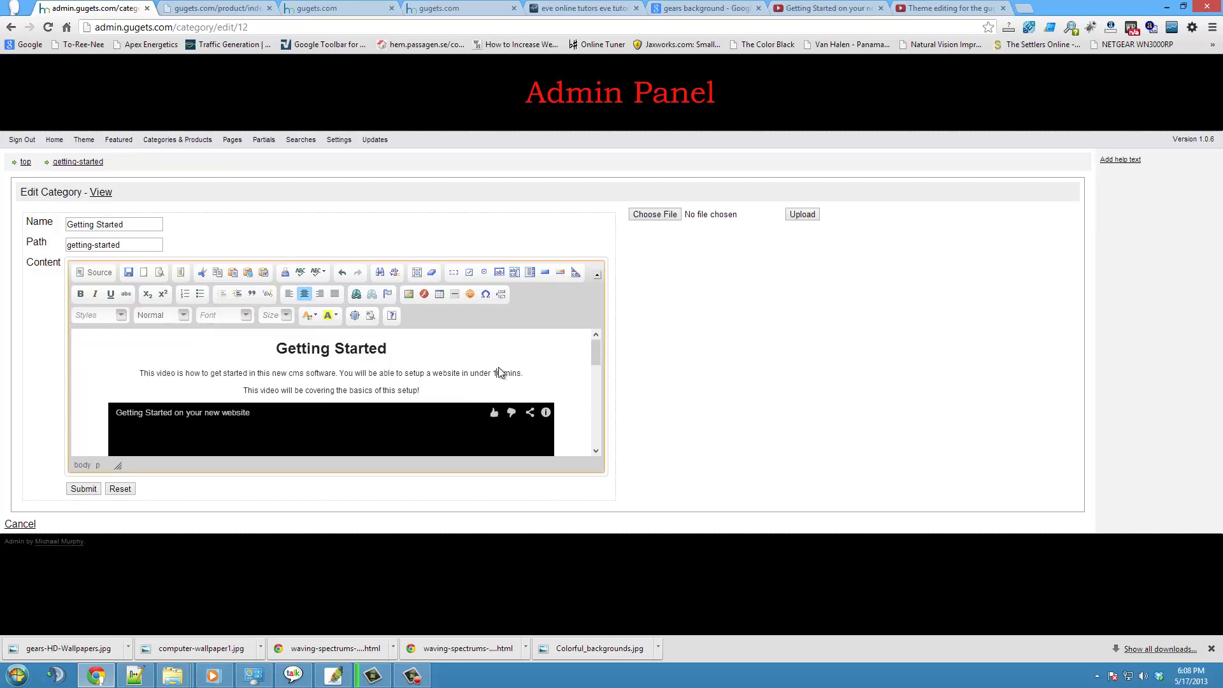
Save the edited Getting Started category and return to the top-level categories
scroll(499, 370, "down", 3)
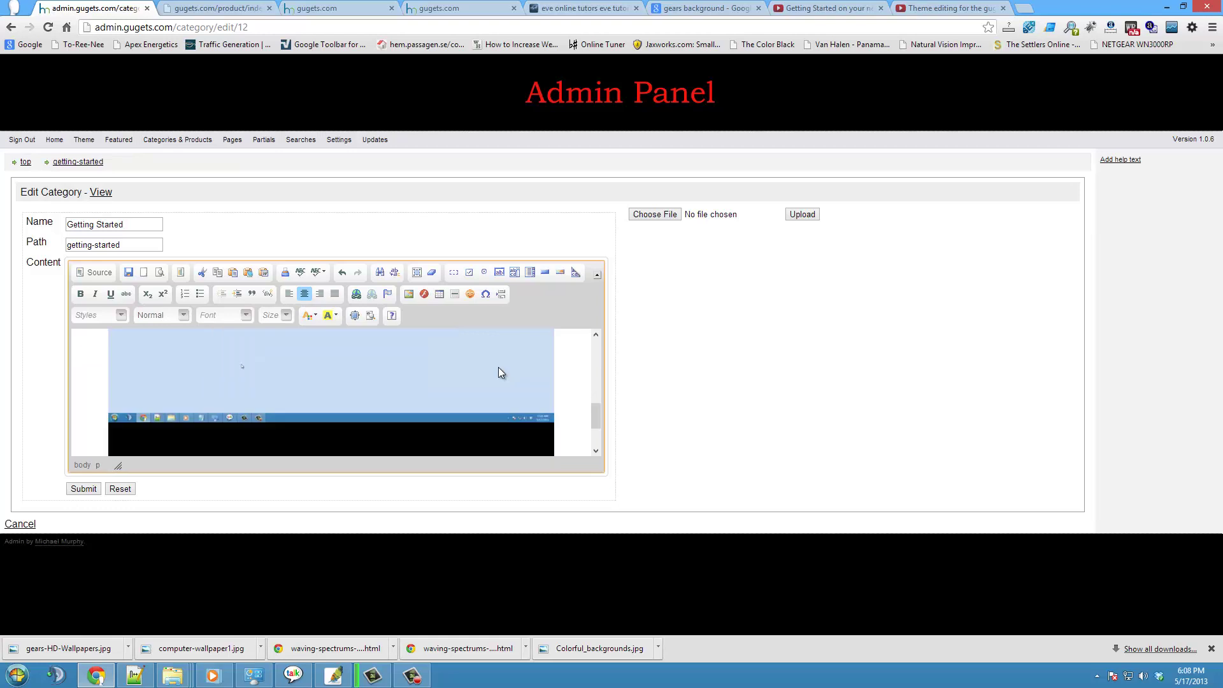
left_click(81, 490)
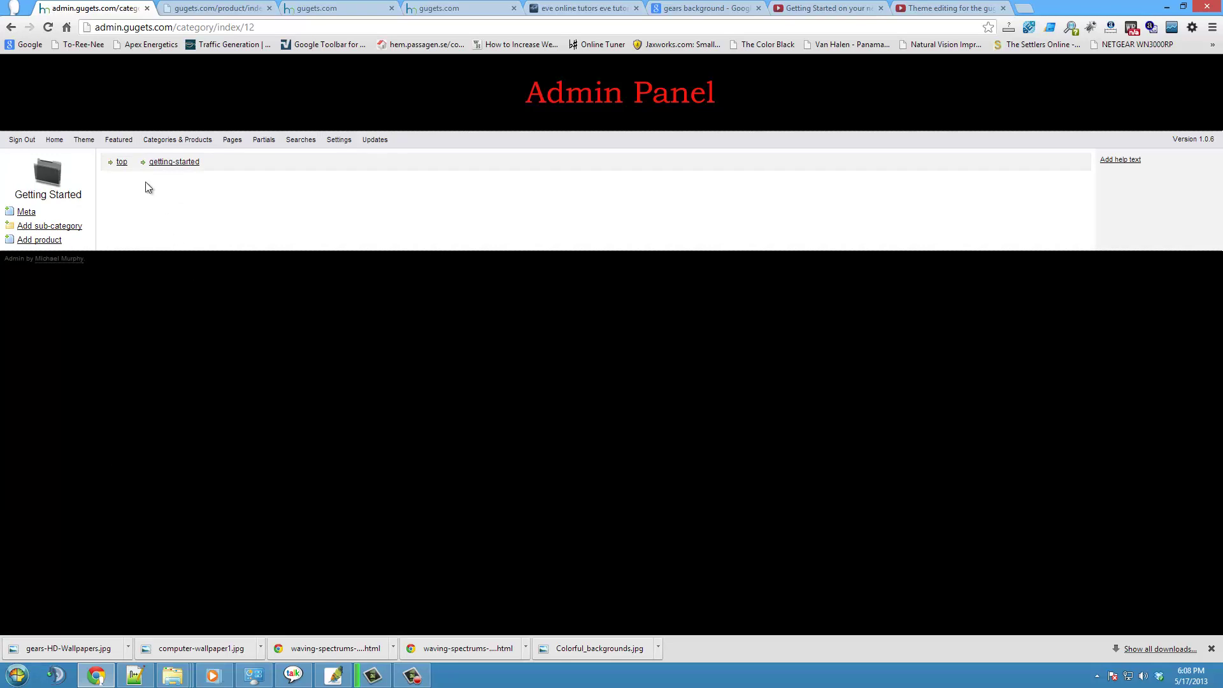
left_click(120, 163)
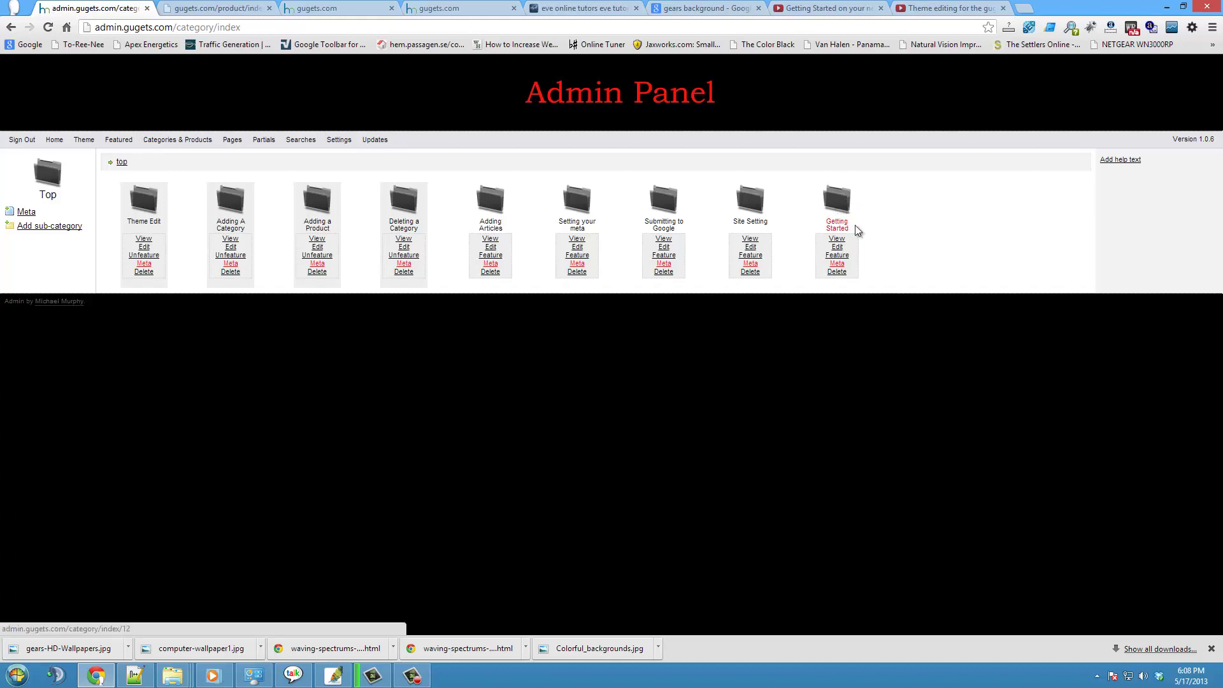
Search Google Images for "getting started" in the browser tab holding the earlier gears background search
left_click(701, 8)
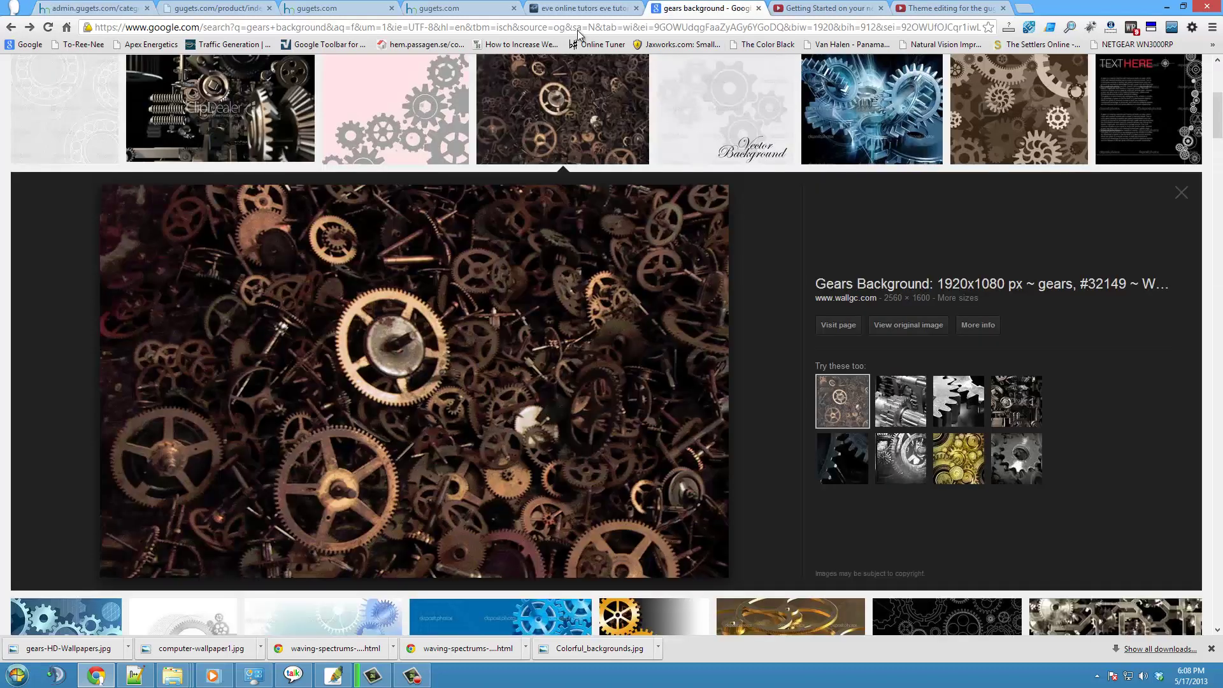
left_click(579, 32)
type("gw")
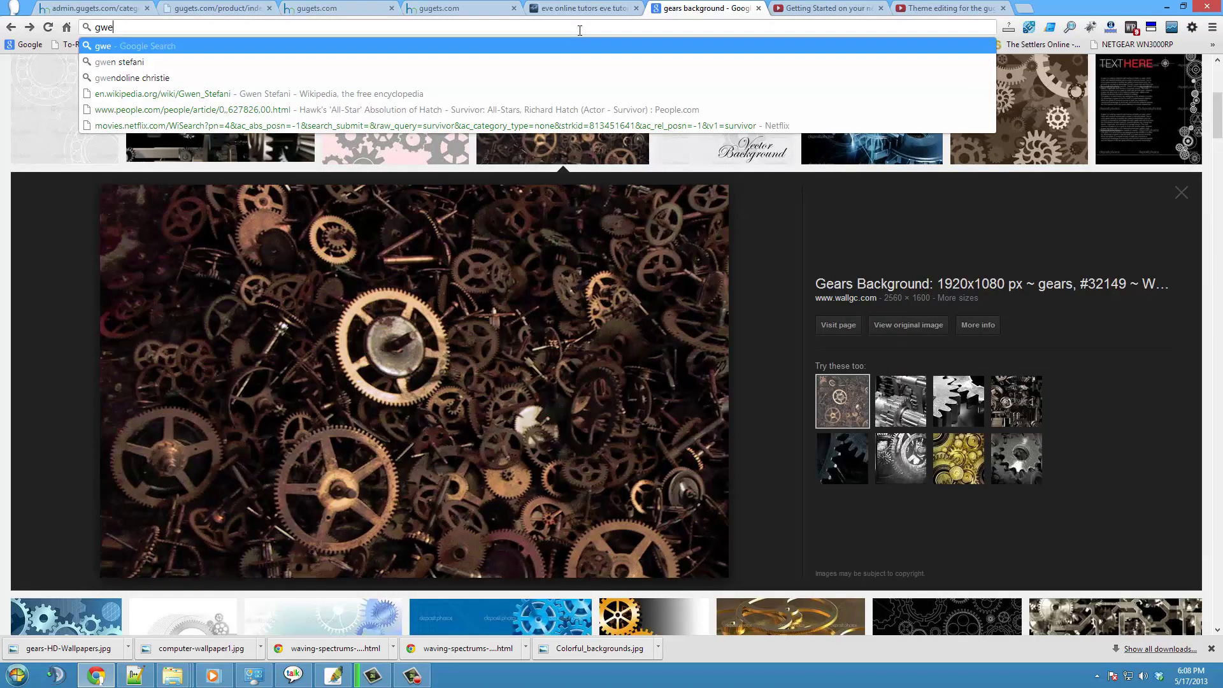
key("BackSpace")
type("et")
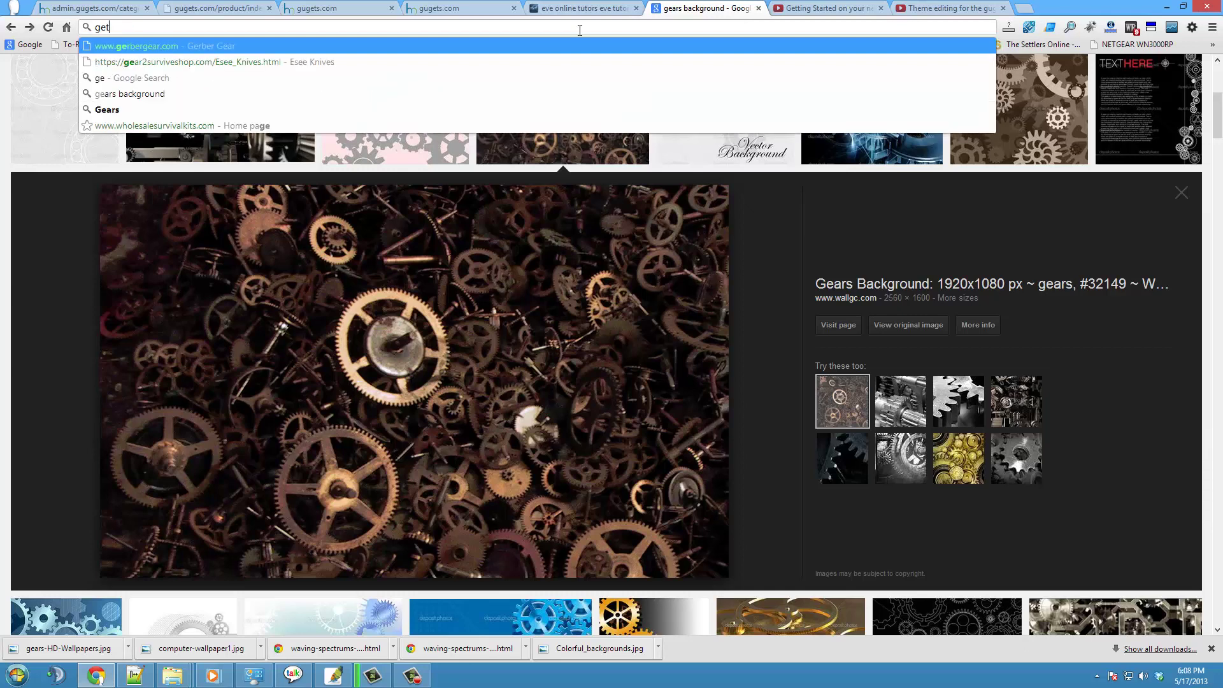
type("ting started")
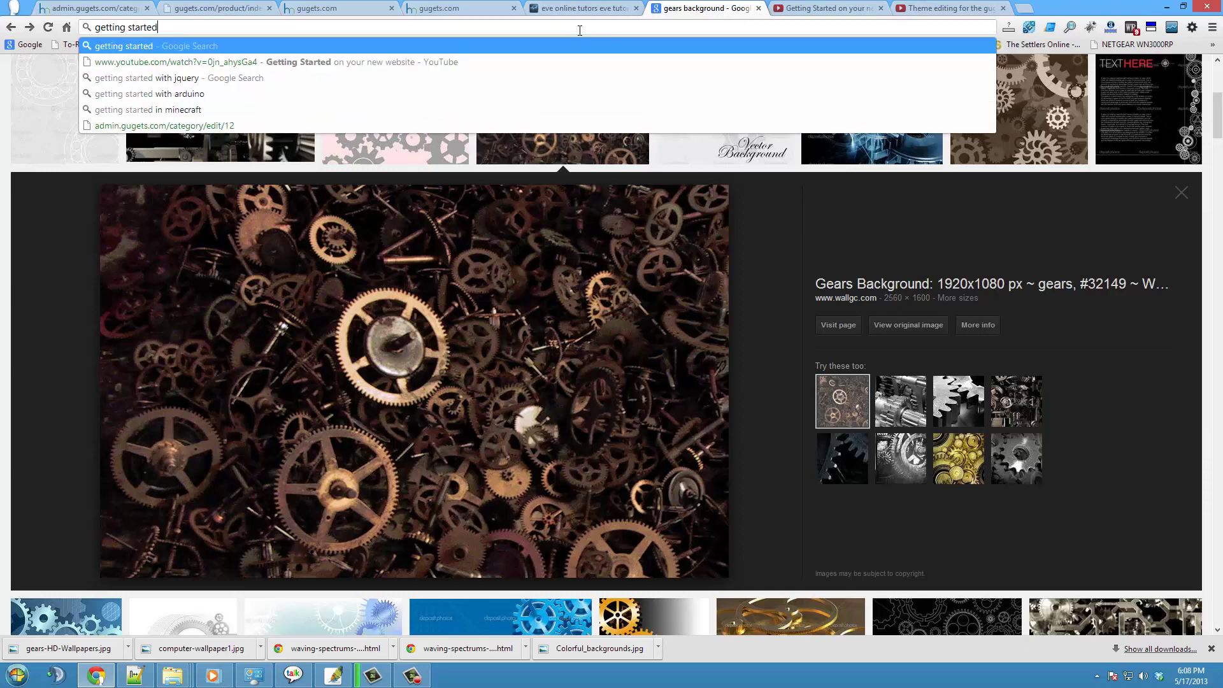
key("Return")
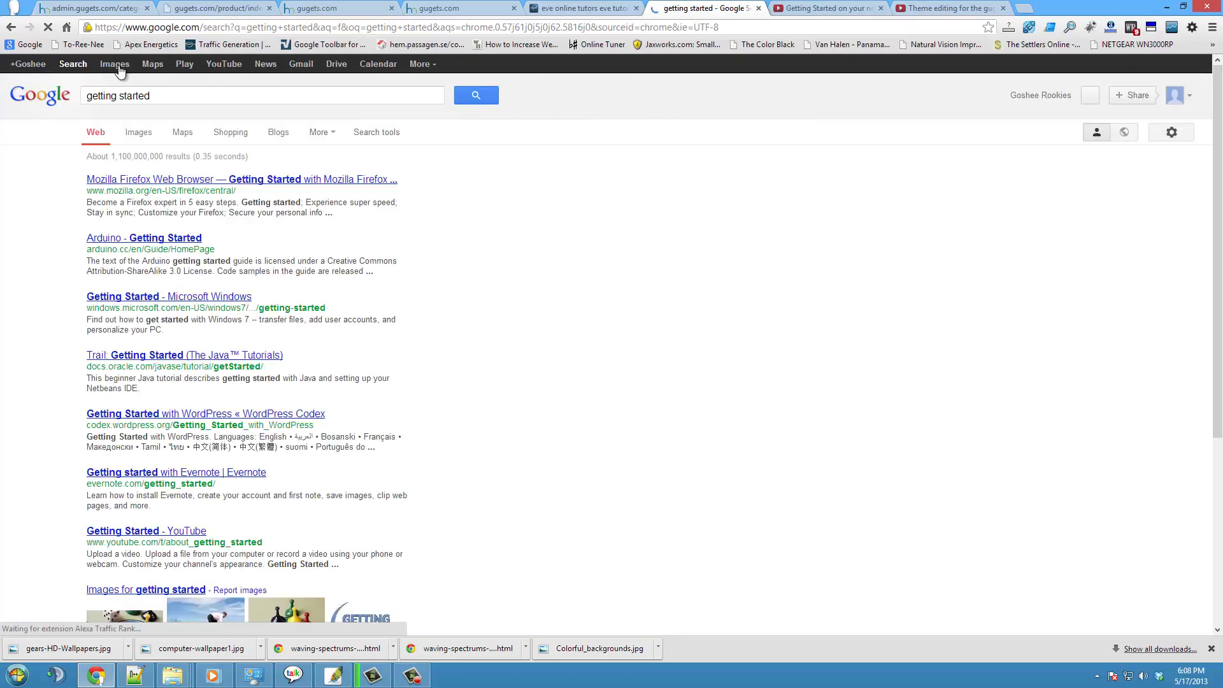
left_click(115, 64)
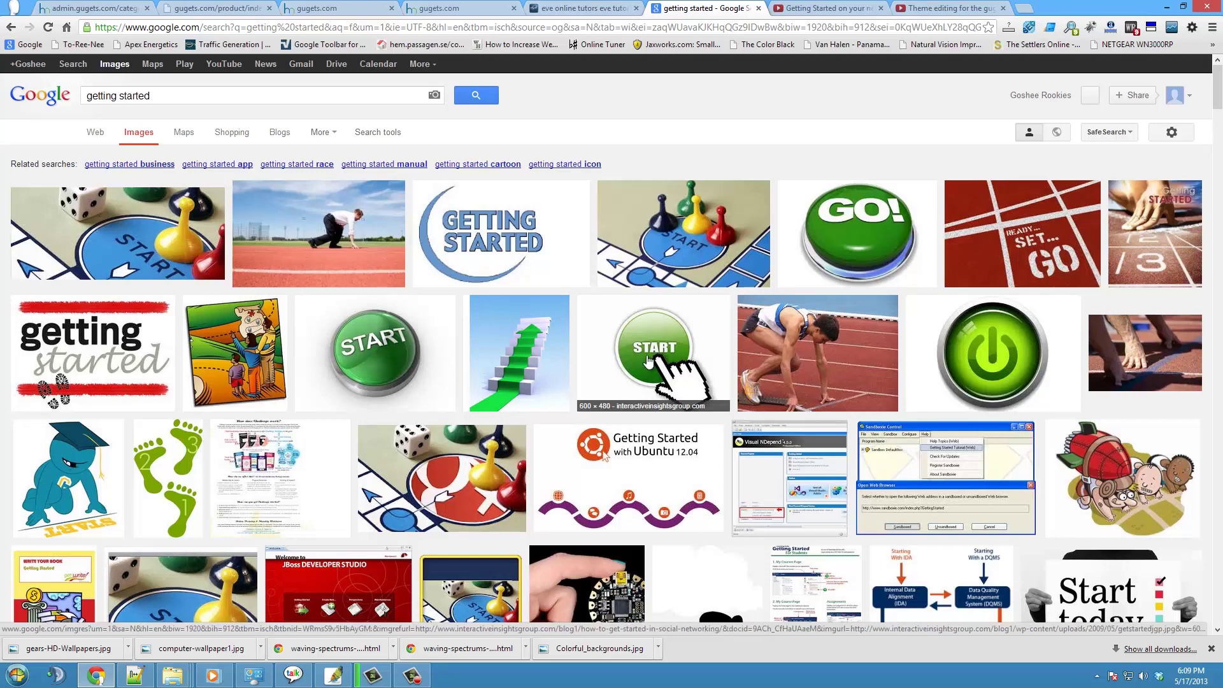
Preview the green START button image with the hand cursor and save it to the Desktop as getstartedjgp
left_click(649, 360)
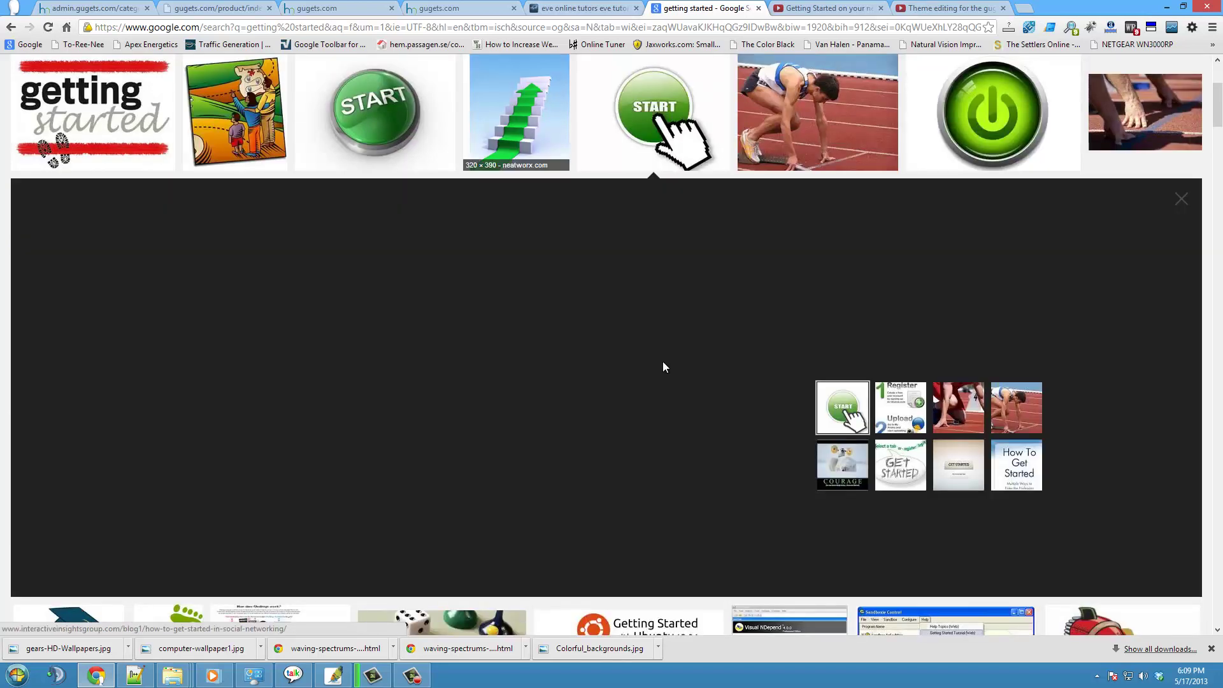
left_click(663, 365)
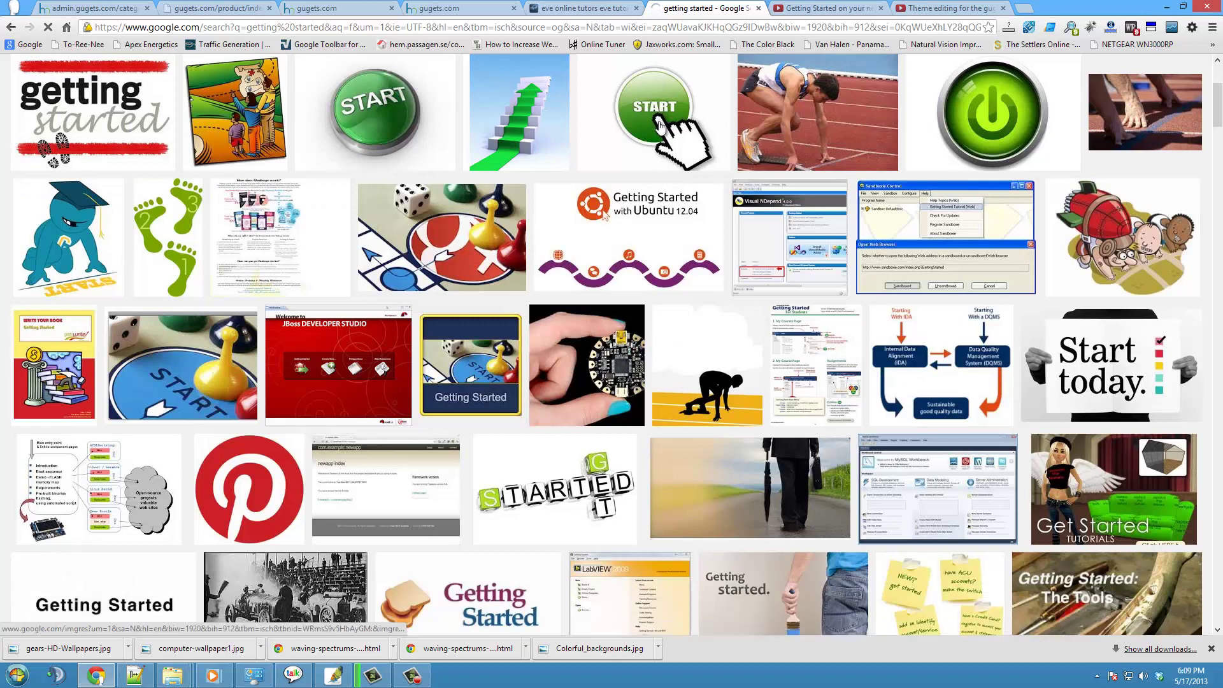
left_click(658, 164)
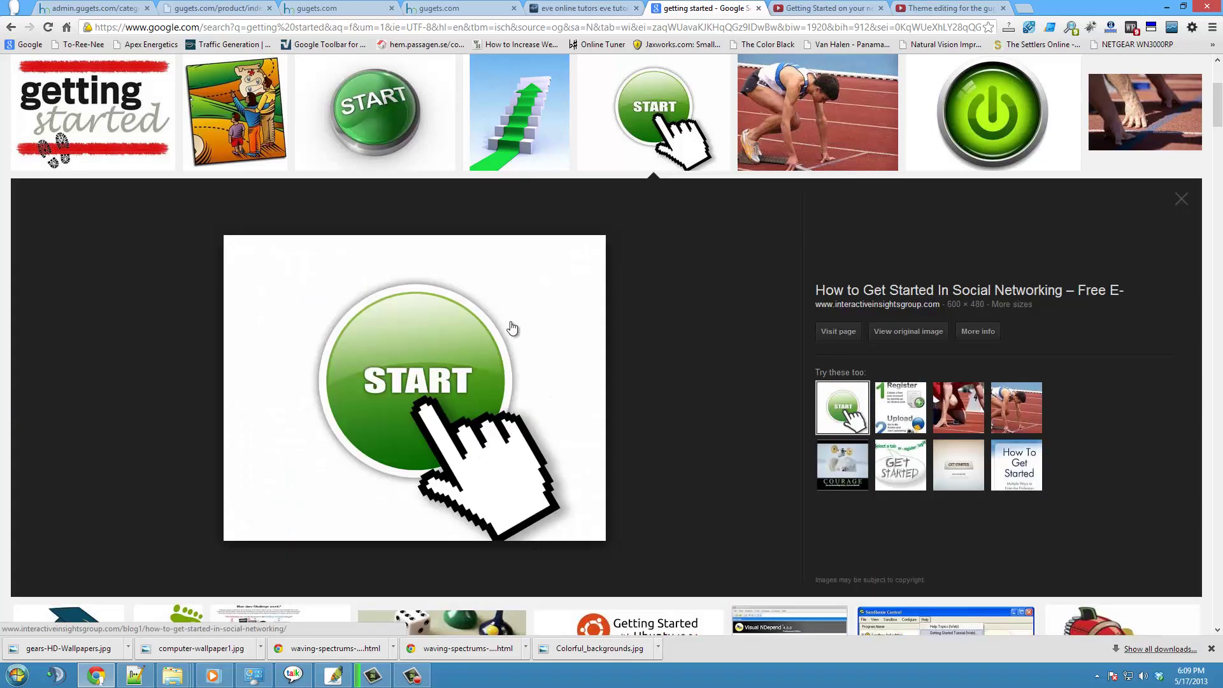
right_click(329, 297)
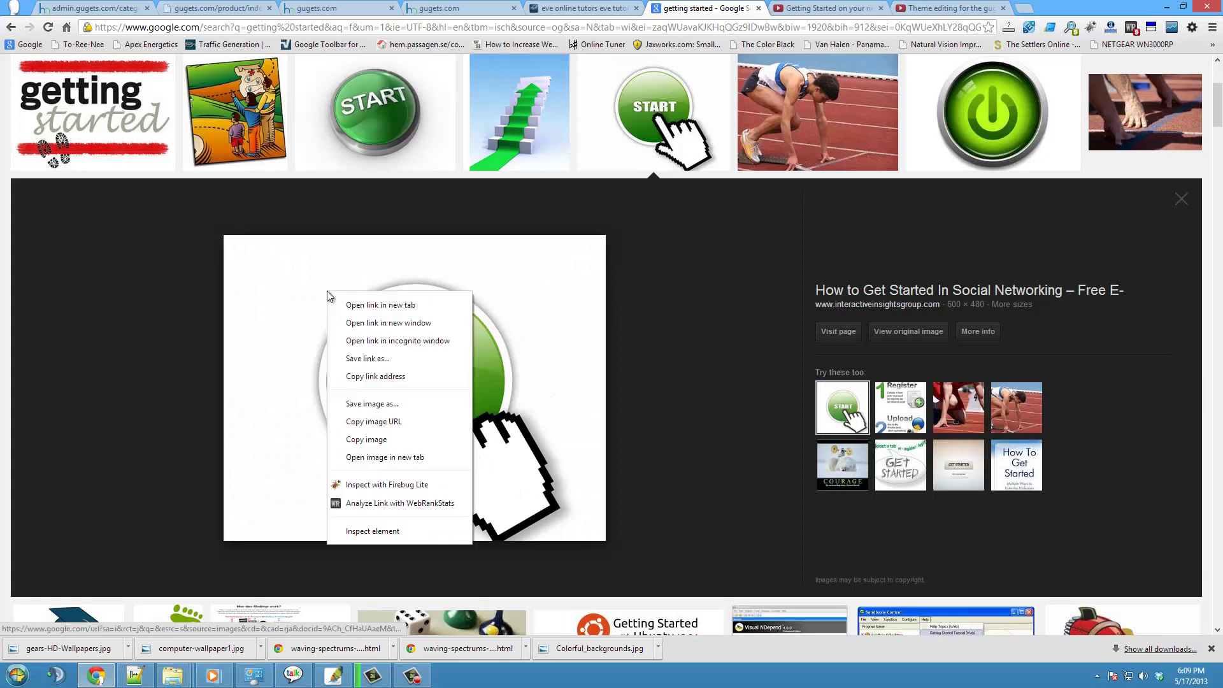
left_click(375, 403)
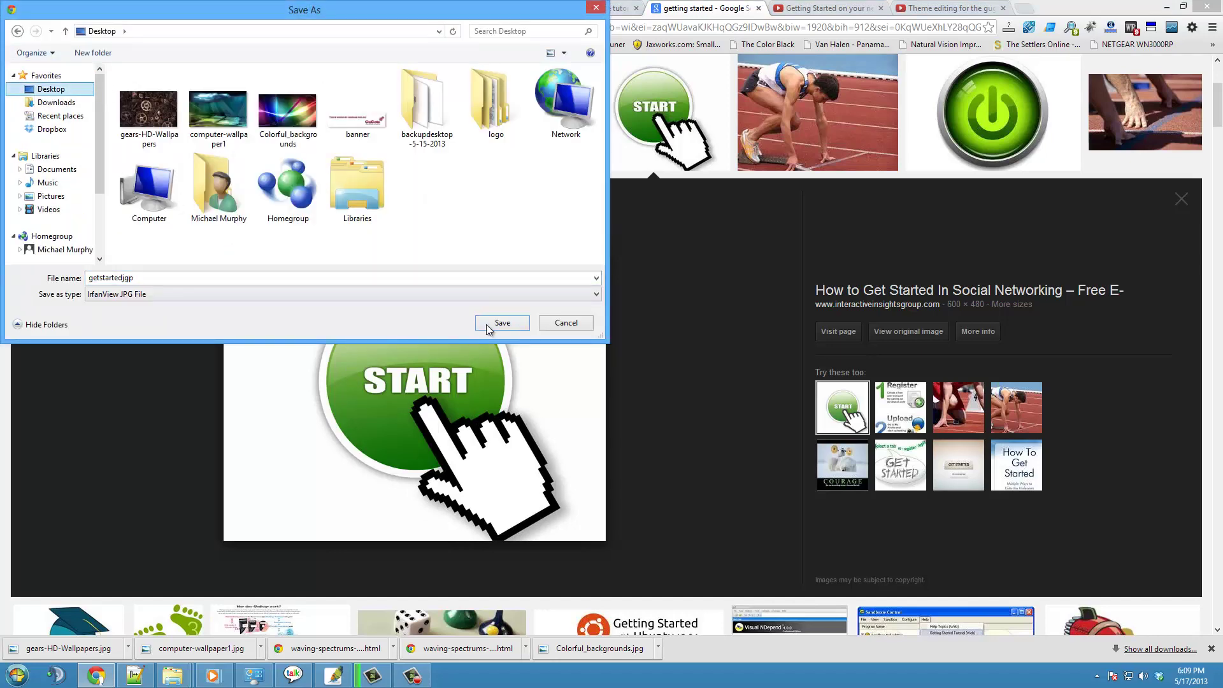
left_click(501, 324)
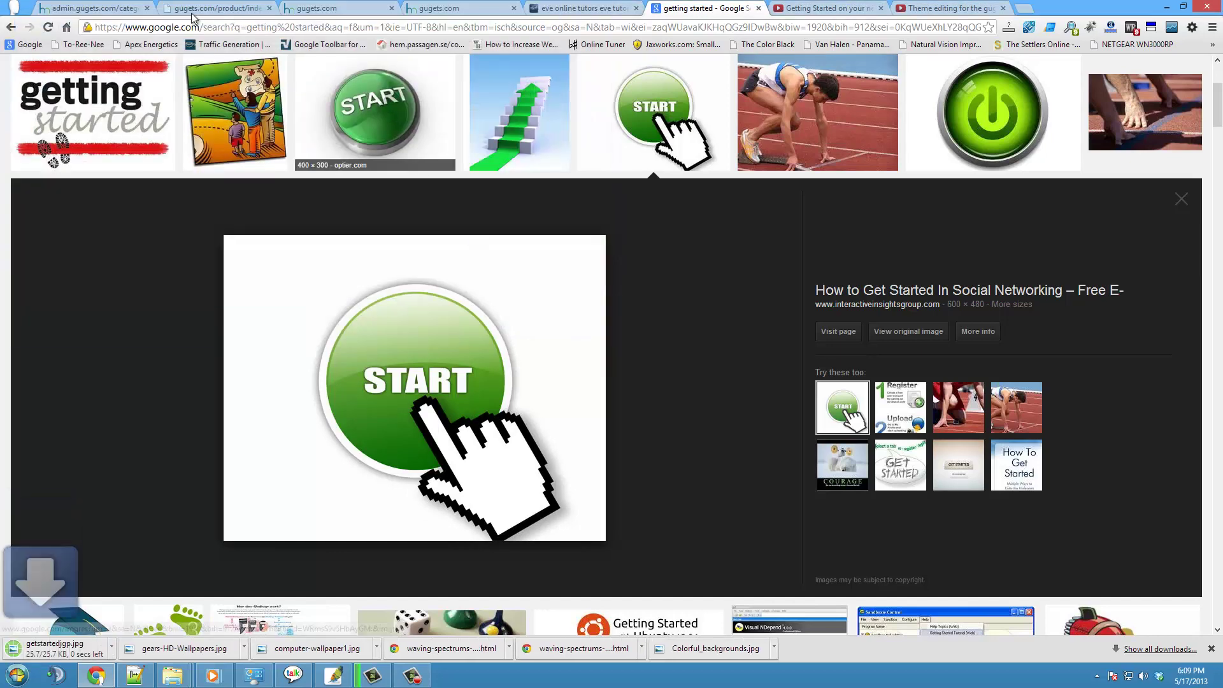
Reopen the Getting Started category for editing in the admin panel and upload getstartedjgp.jpg as its image
left_click(106, 7)
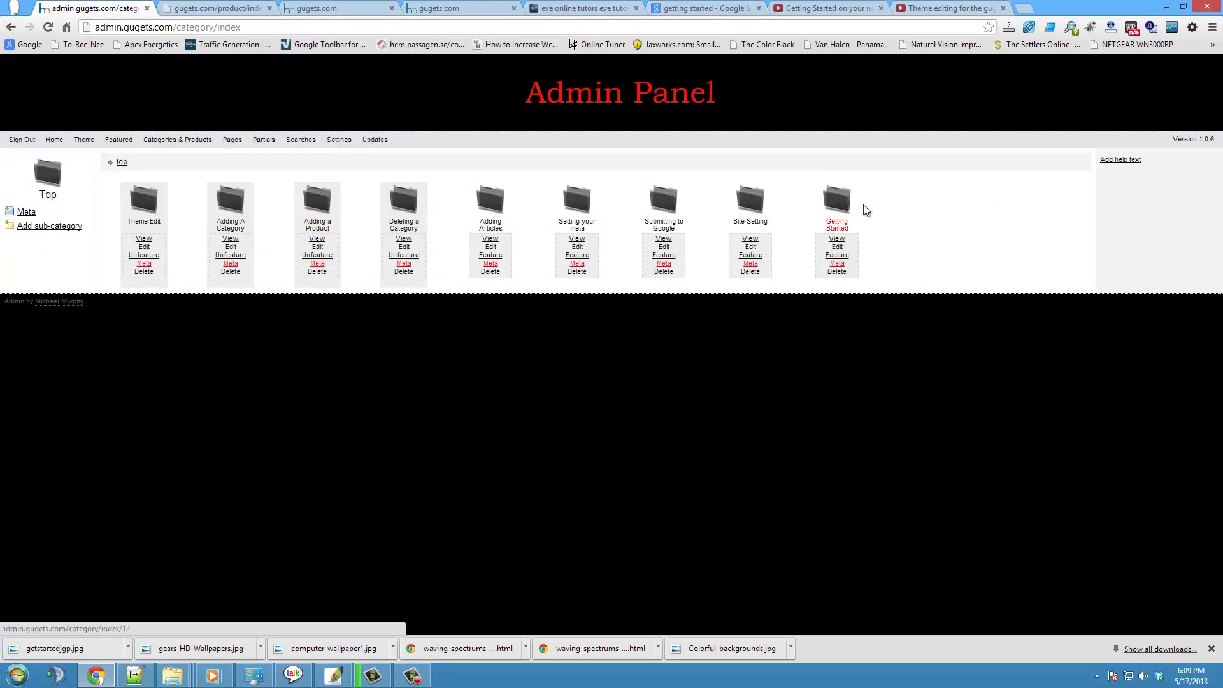
left_click(837, 248)
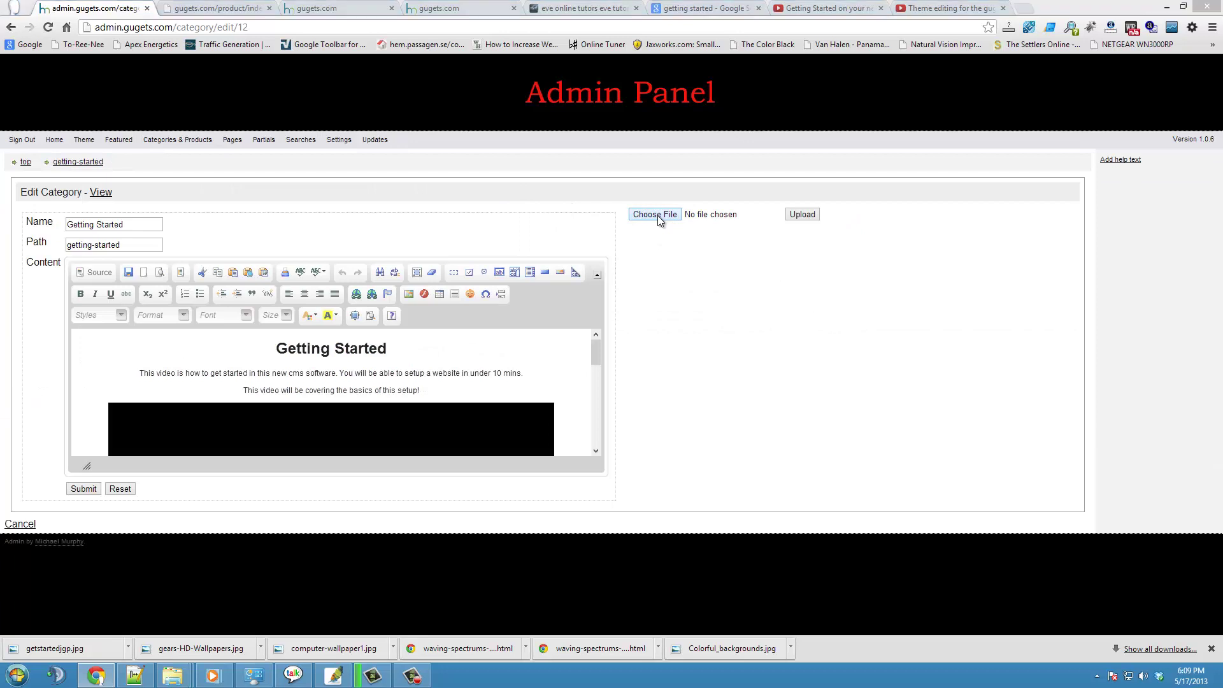
left_click(656, 214)
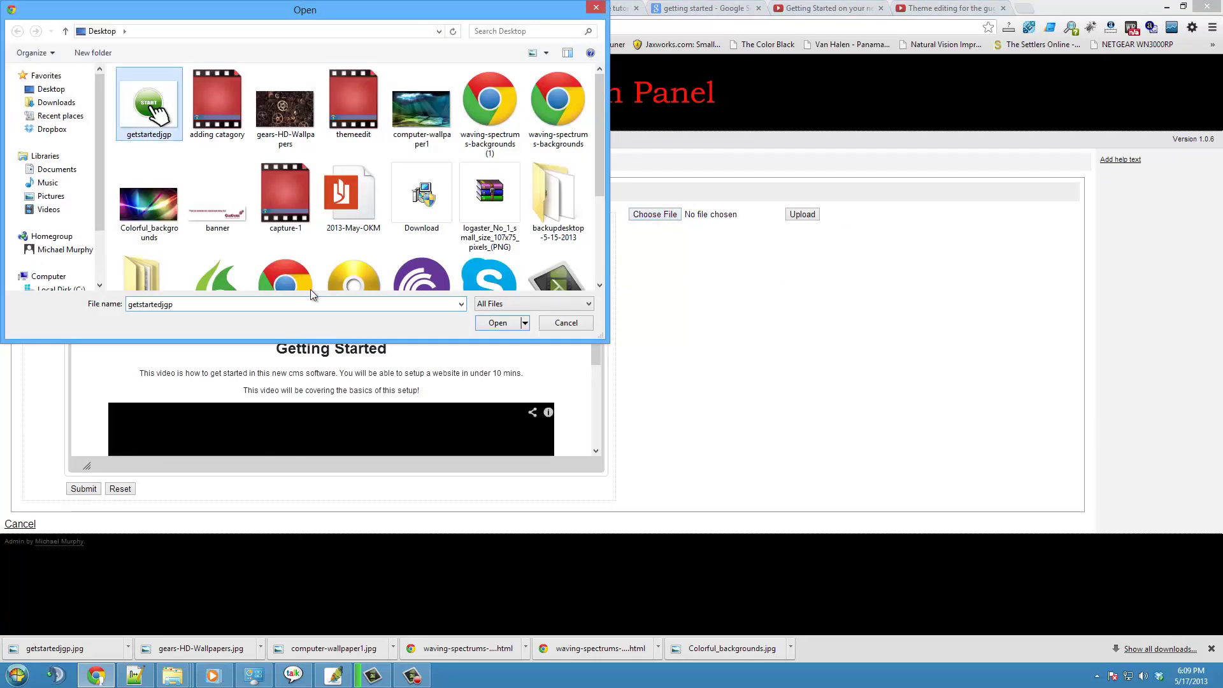
left_click(506, 324)
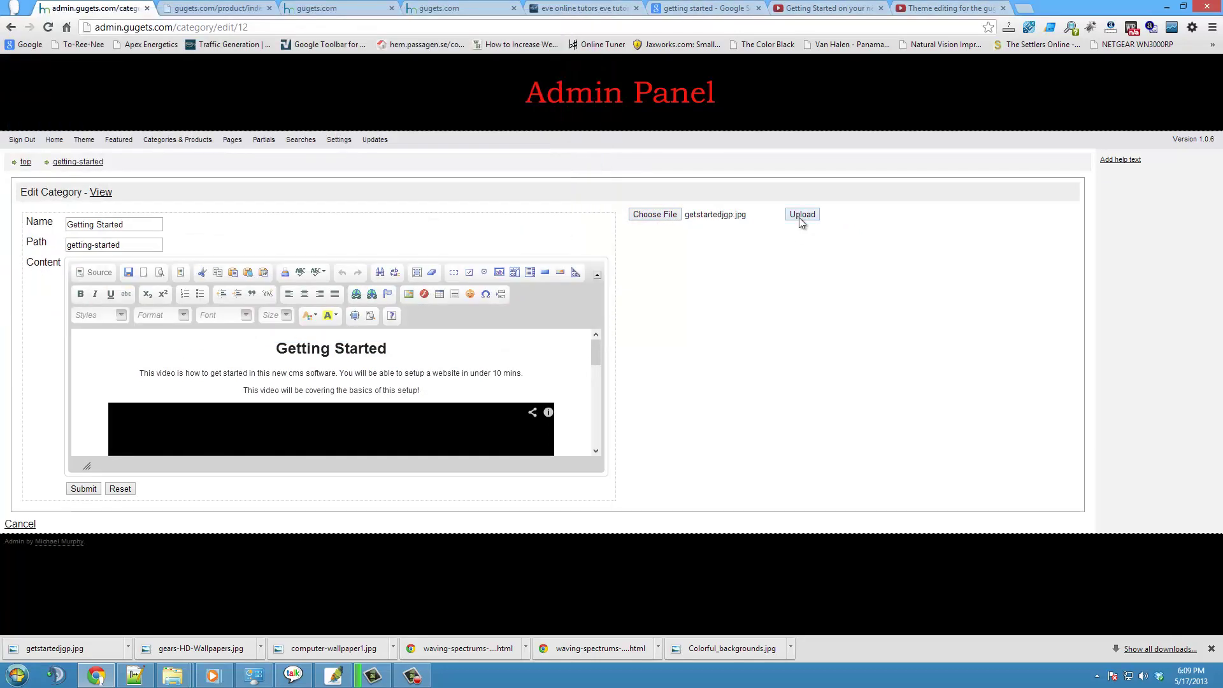
left_click(800, 216)
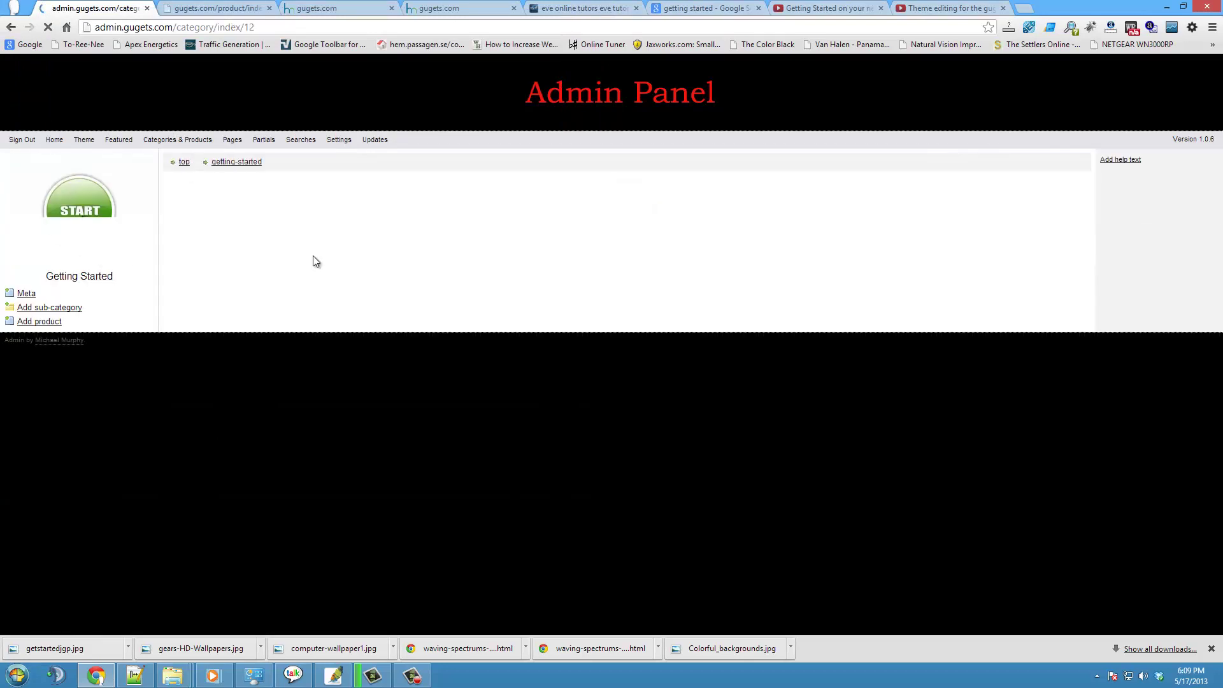
Feature the Getting Started category from the top-level list and open its page from the live site's homepage
left_click(184, 163)
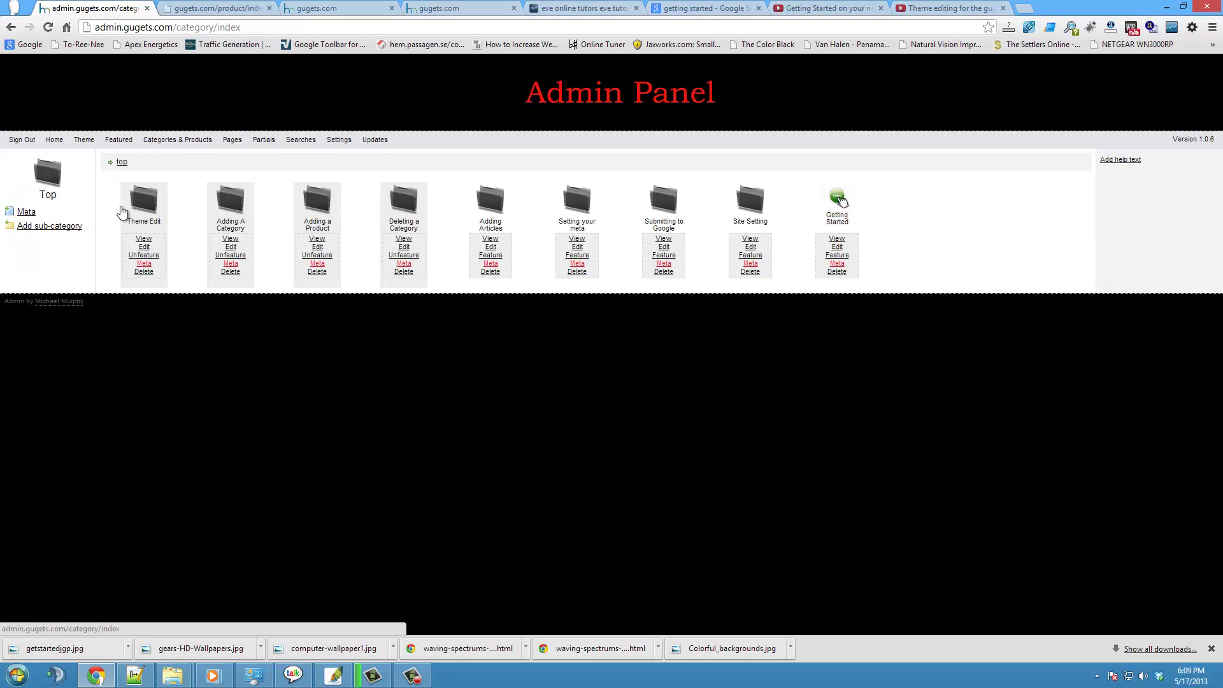
left_click(837, 255)
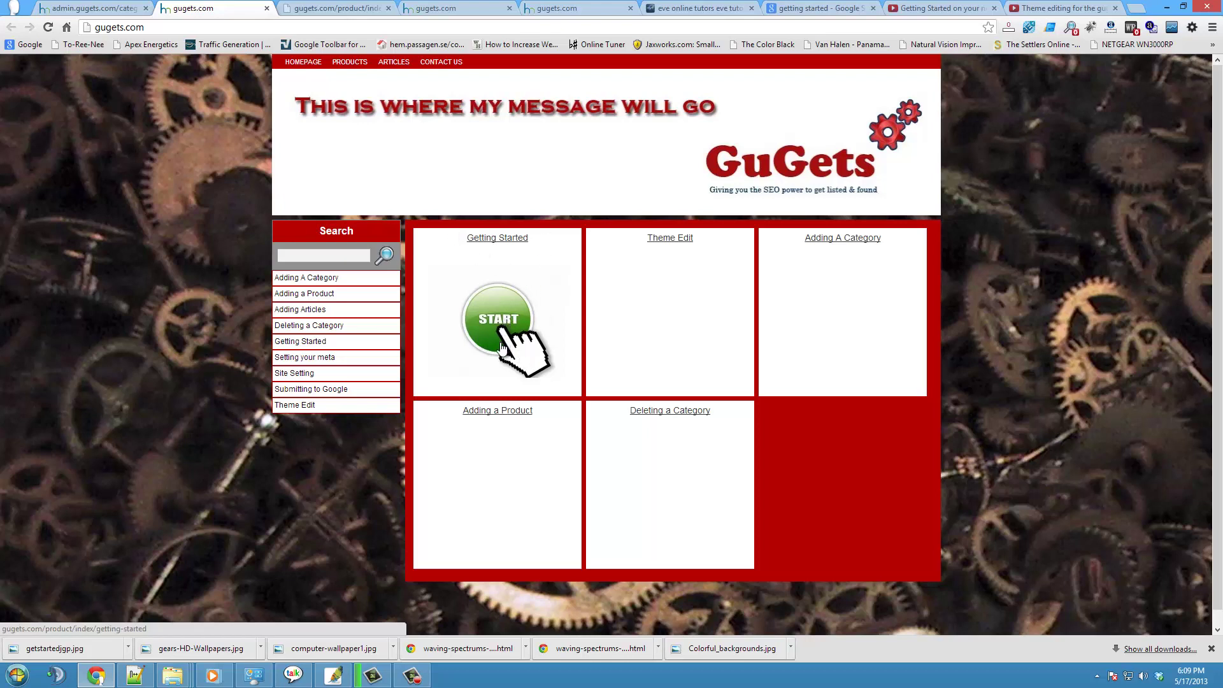
left_click(501, 327)
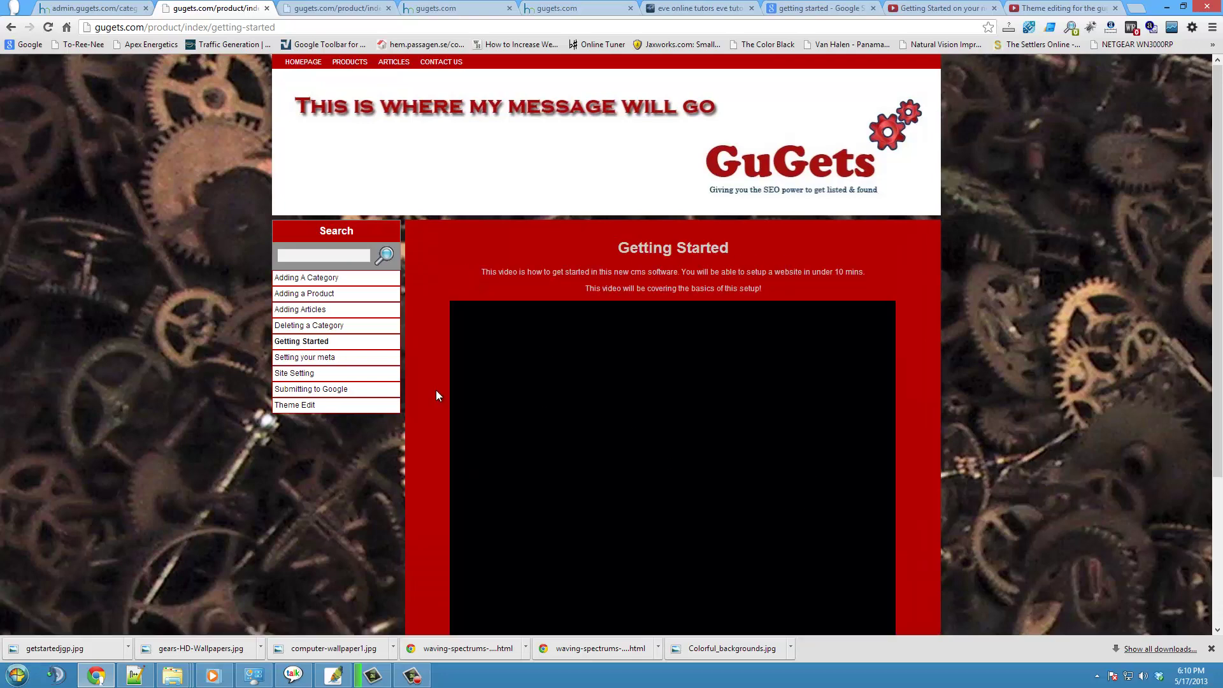
Review the Getting Started page with its embedded video on the live site and return to the homepage
scroll(437, 391, "down", 3)
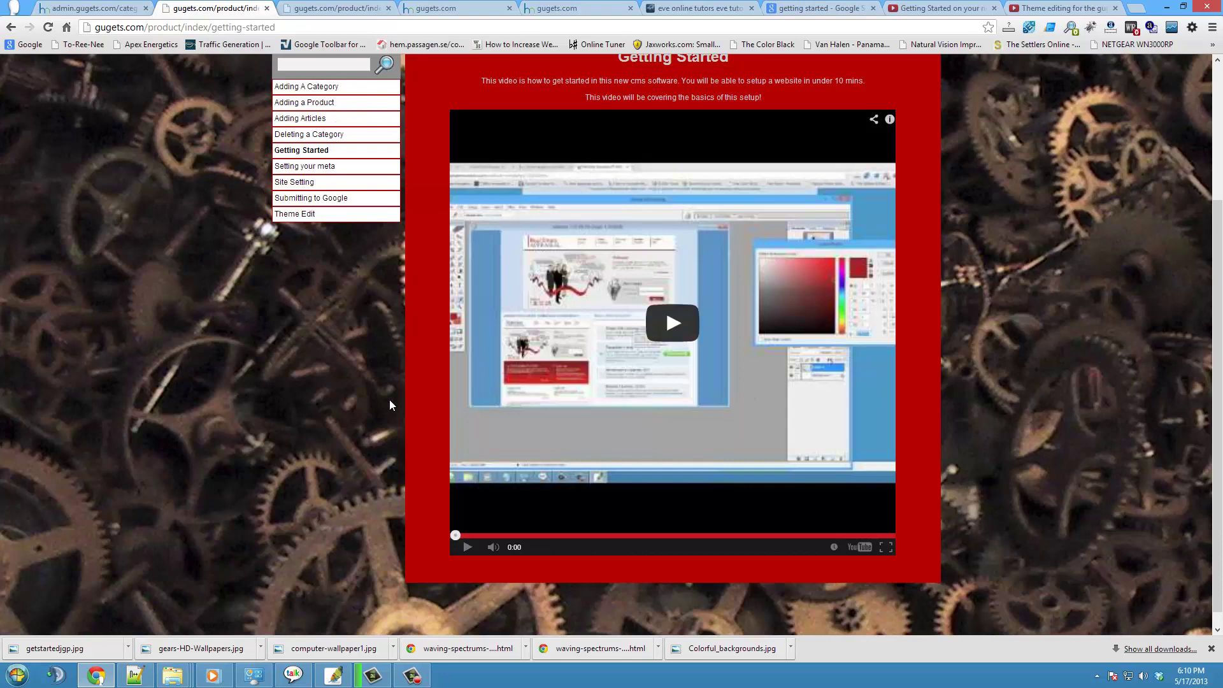
scroll(389, 399, "up", 3)
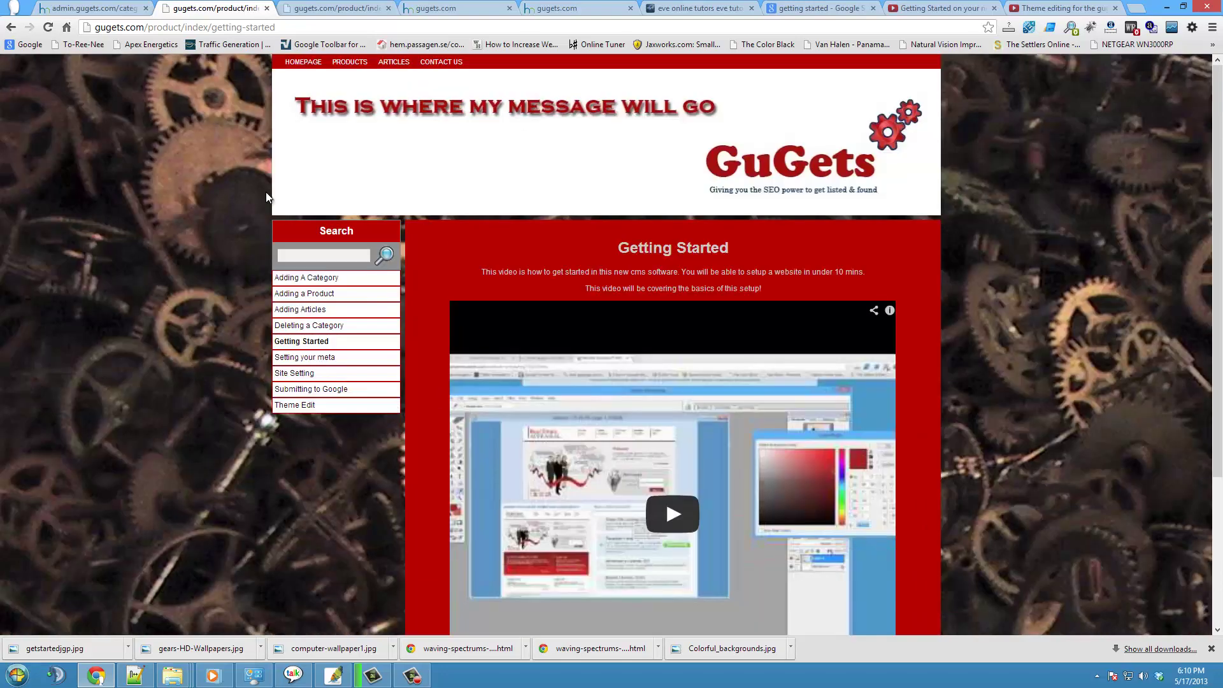
left_click(10, 30)
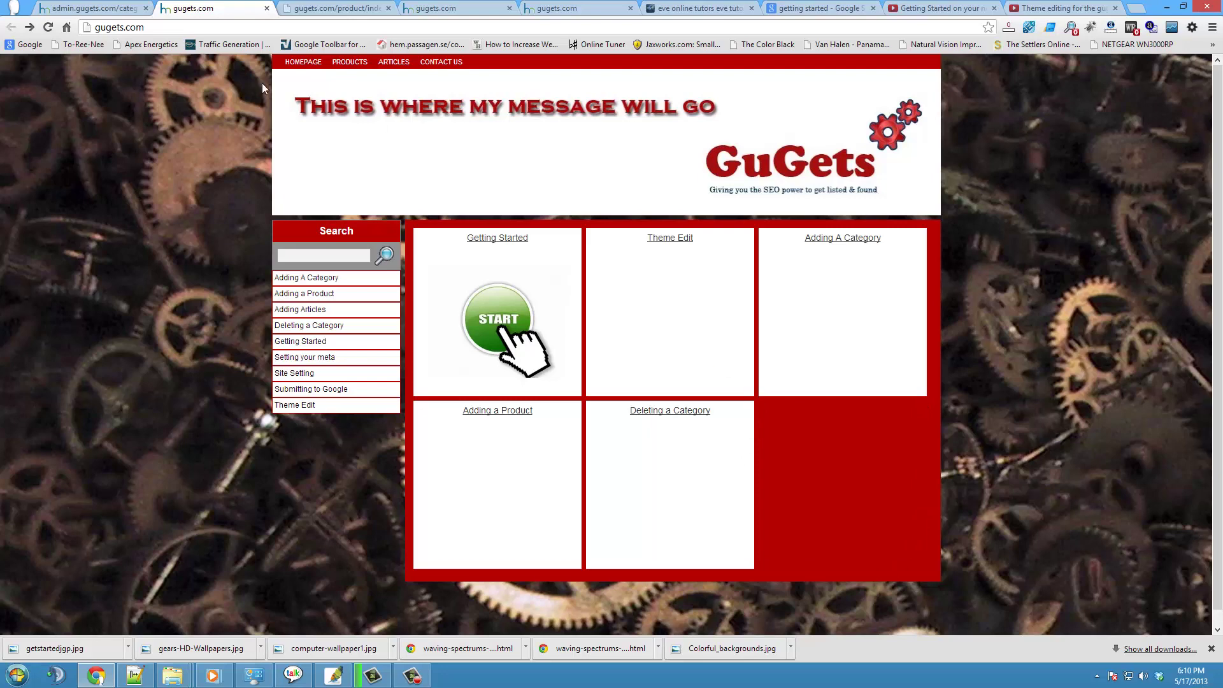
Feature the Setting your meta category in the admin panel's top-level list and refresh the live homepage
left_click(94, 11)
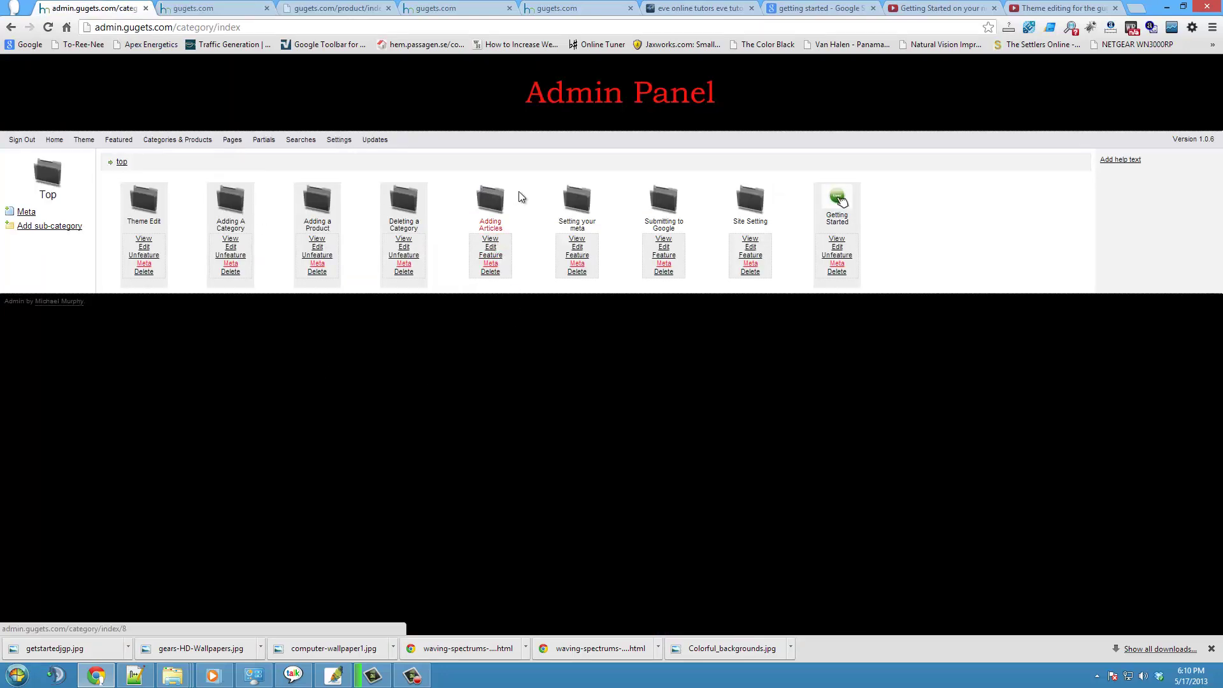
left_click(577, 255)
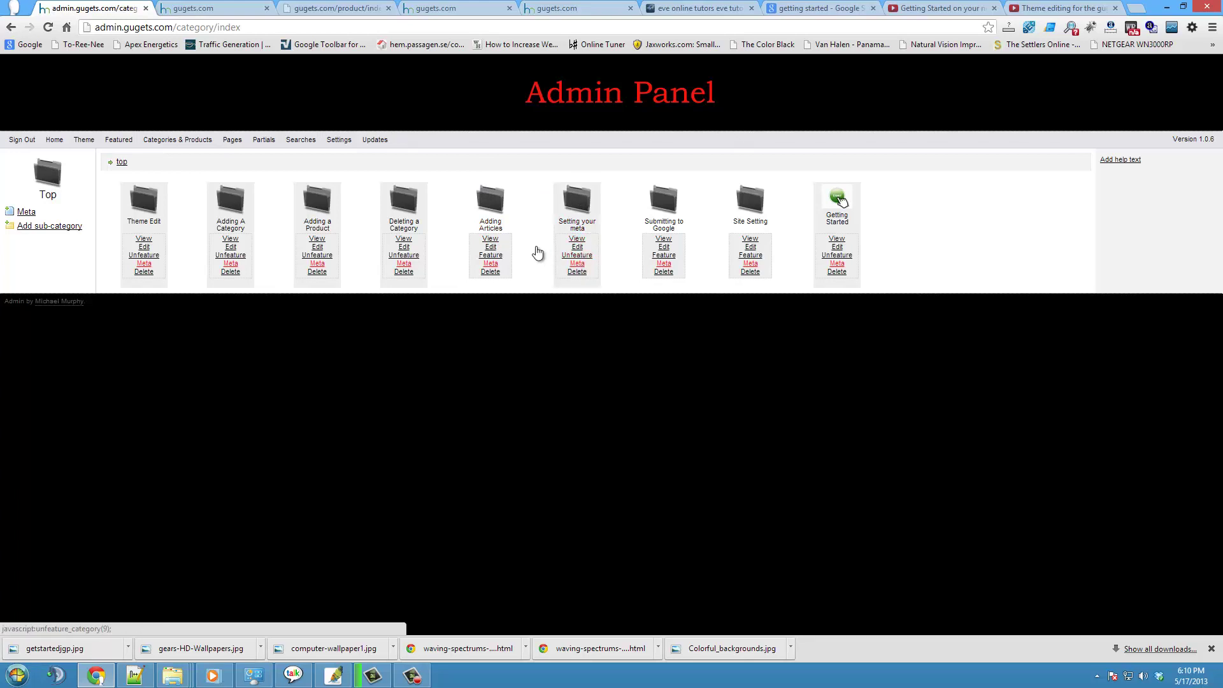
left_click(185, 14)
left_click(48, 27)
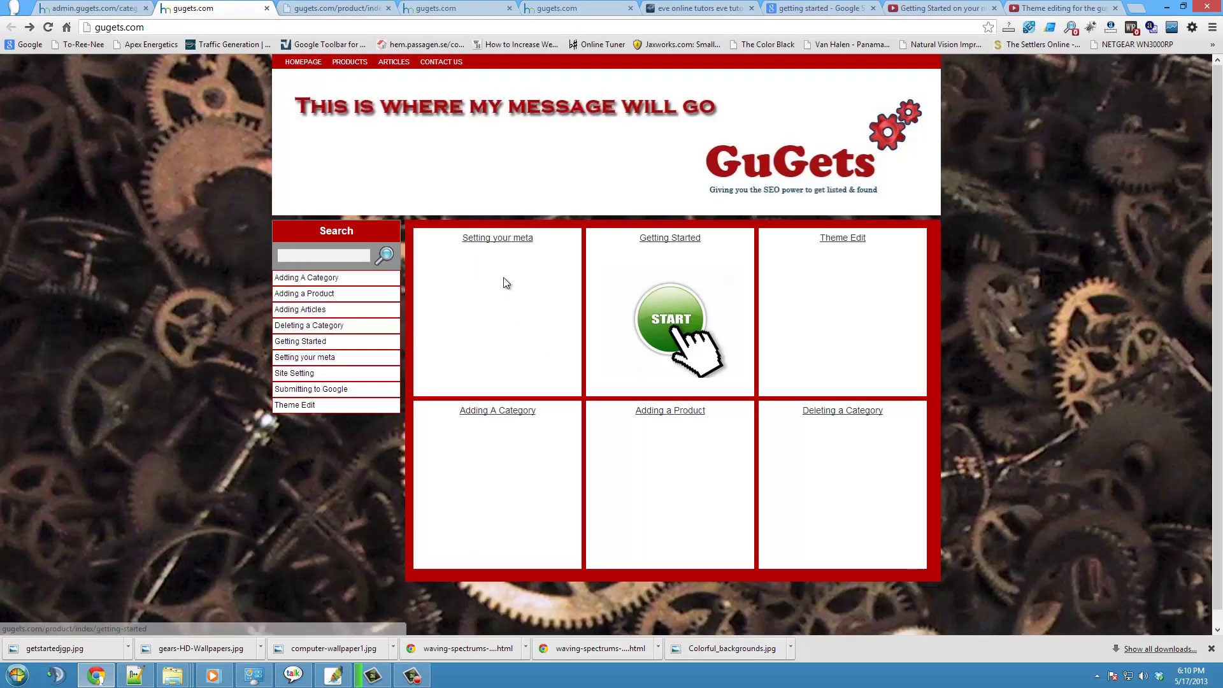
Unfeature and re-feature the Getting Started category in the admin panel to move it first, and refresh the live homepage
left_click(96, 9)
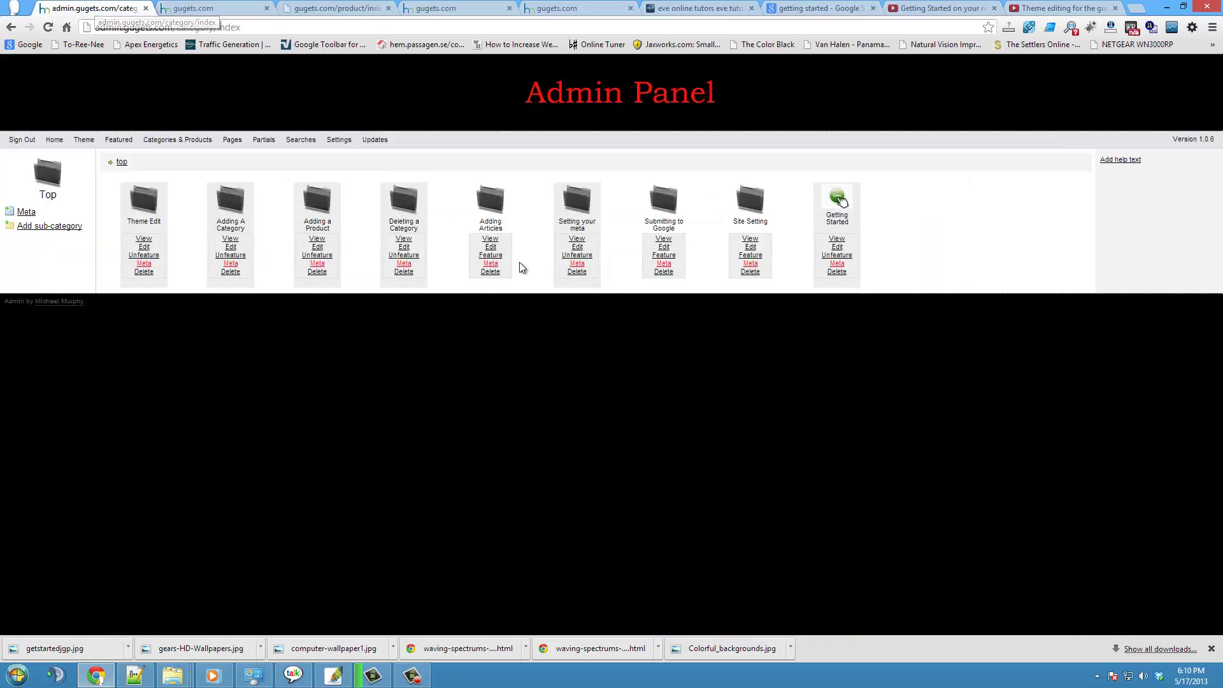
left_click(844, 256)
left_click(845, 257)
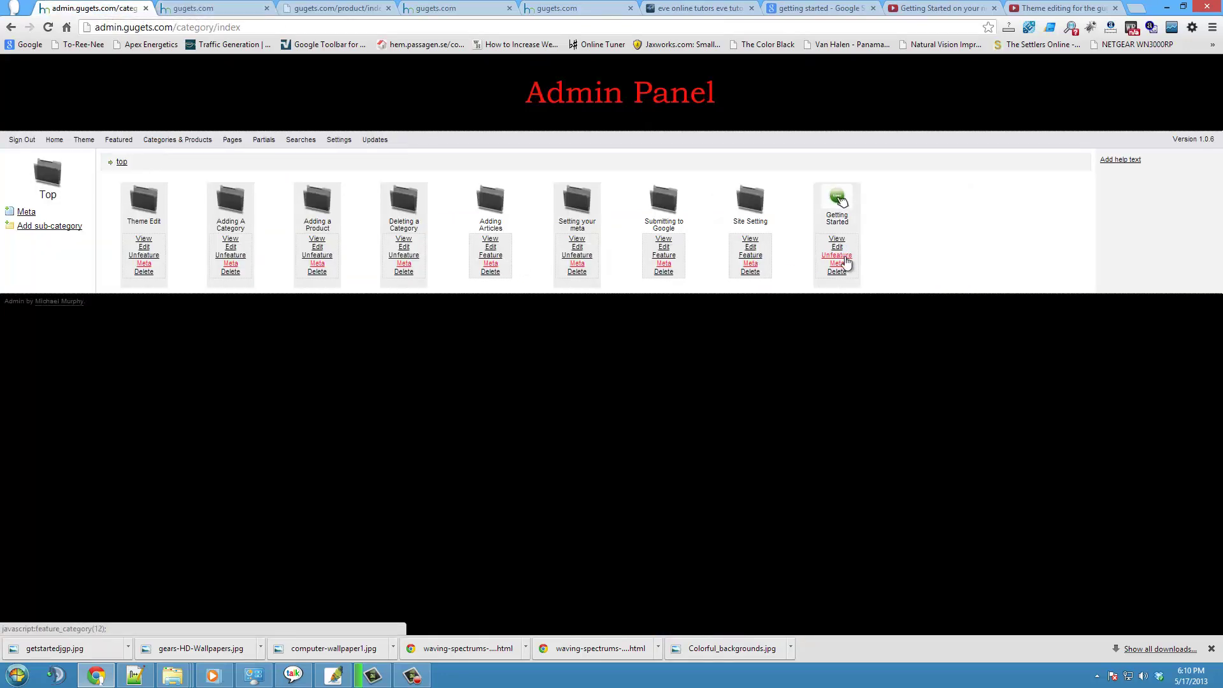
left_click(204, 9)
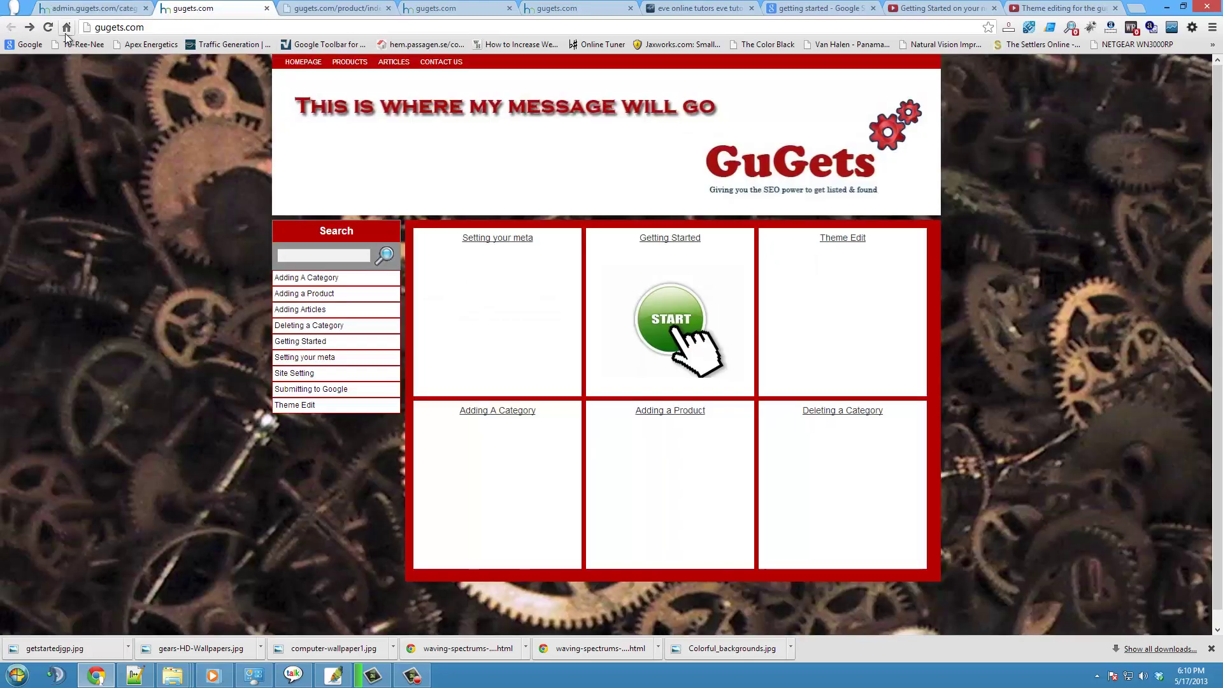
left_click(48, 26)
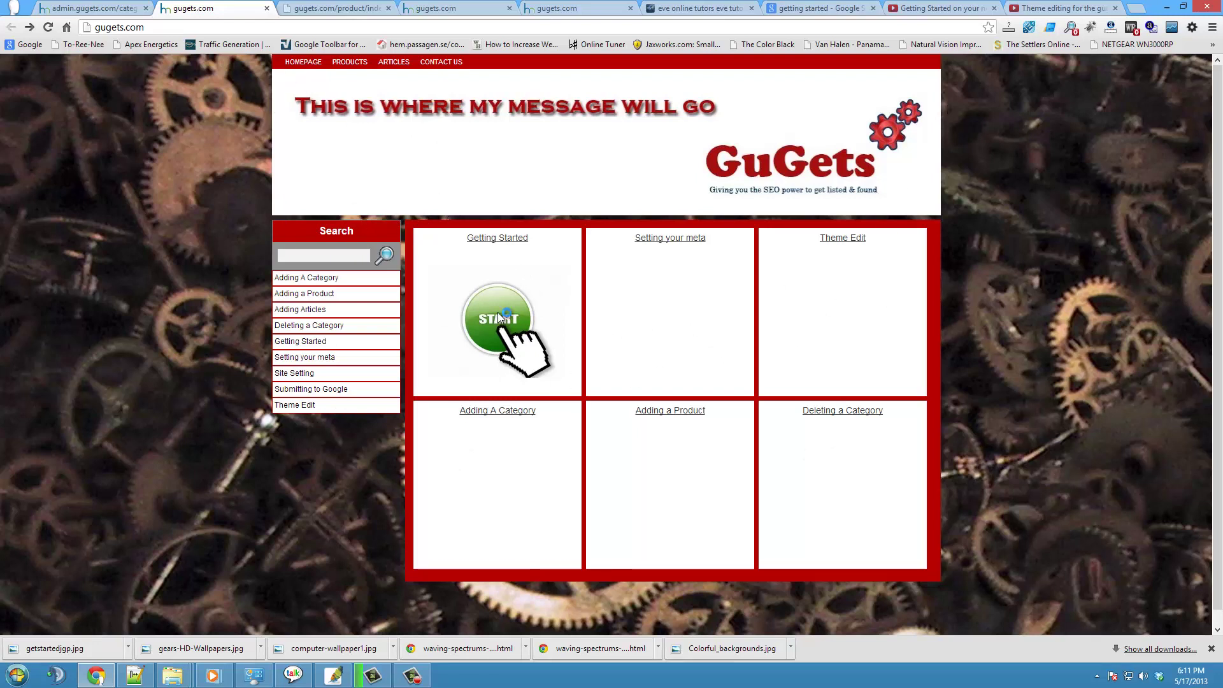
Open the Getting Started category from its homepage image and look over its heading, text and embedded video
left_click(539, 379)
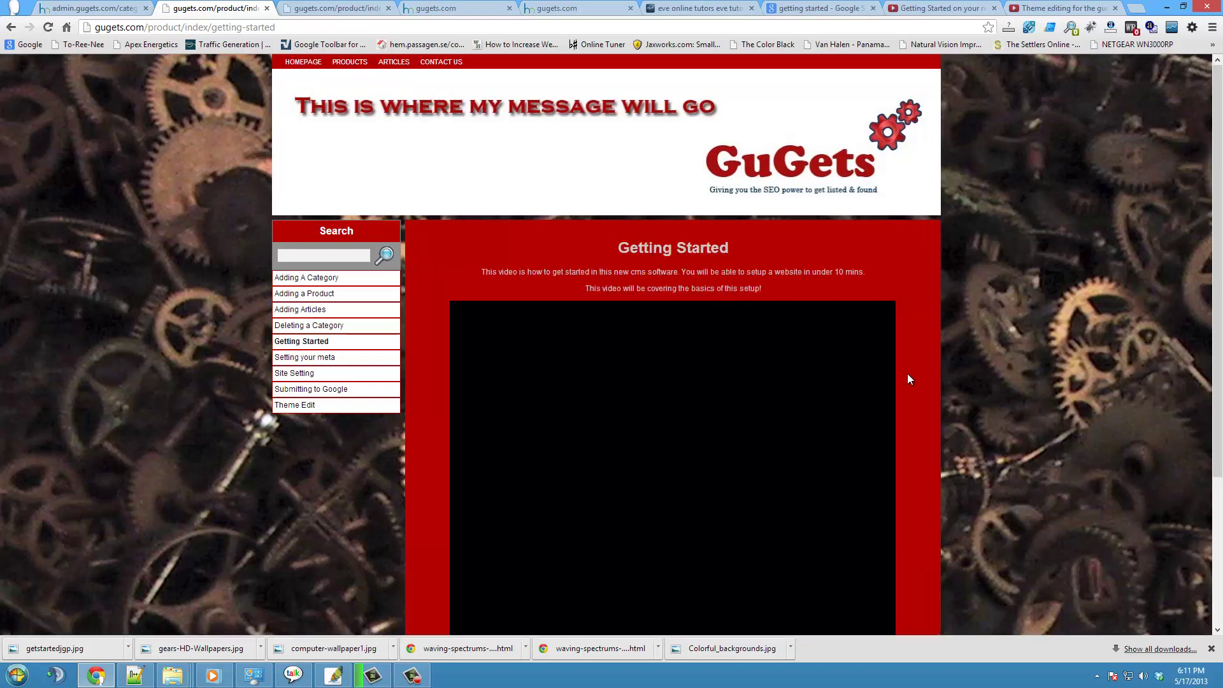
scroll(908, 378, "down", 3)
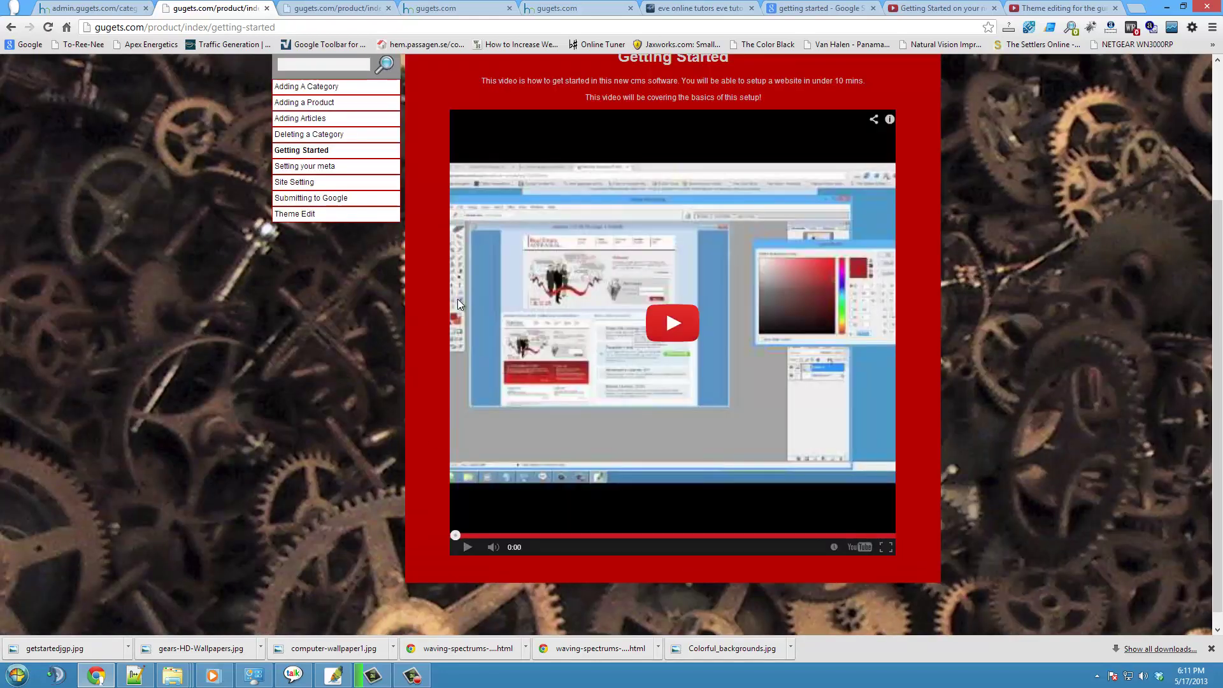
scroll(810, 267, "up", 3)
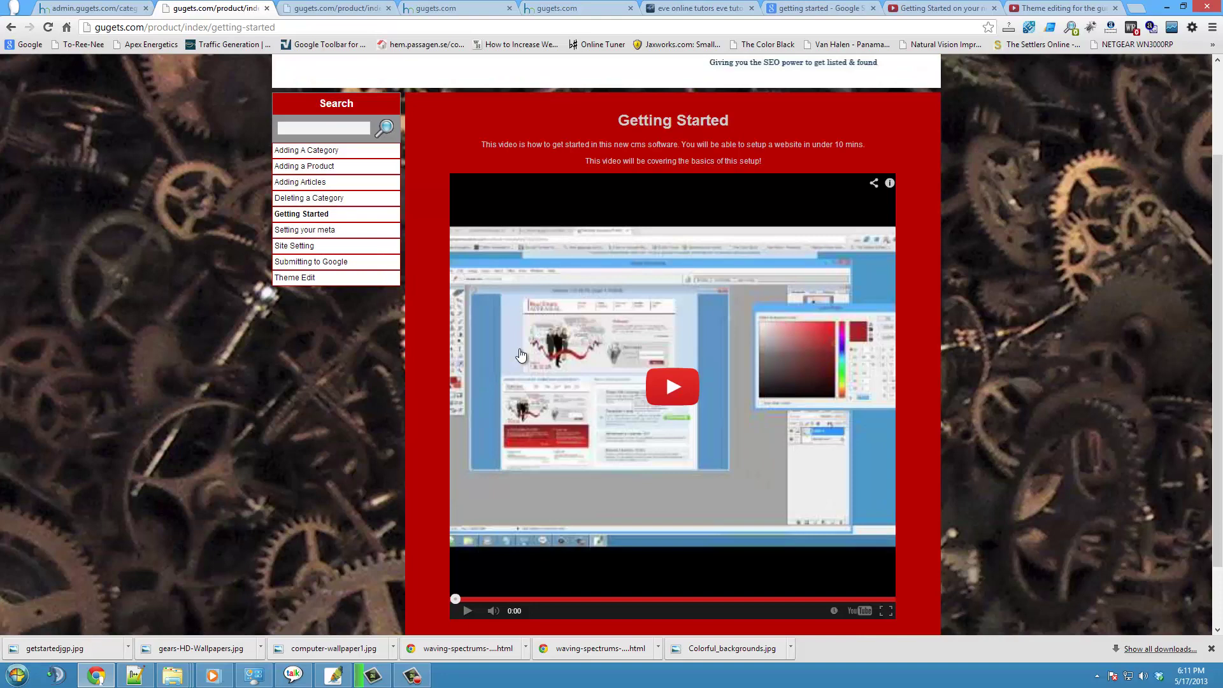
scroll(446, 267, "up", 2)
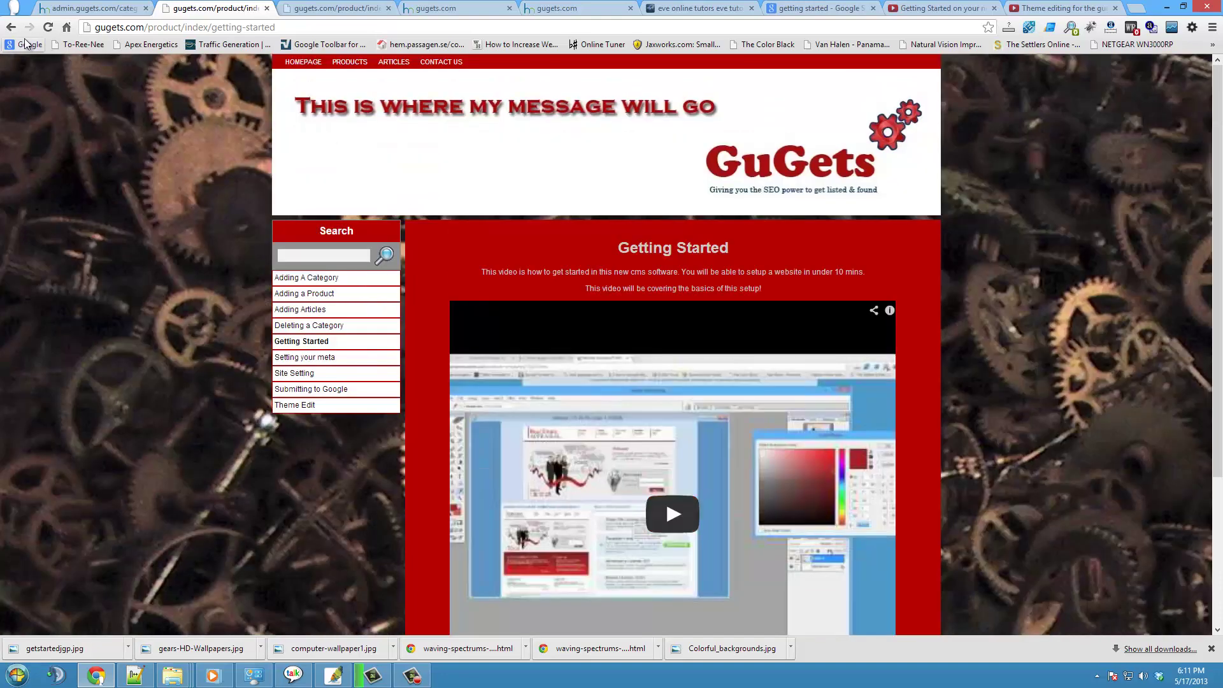